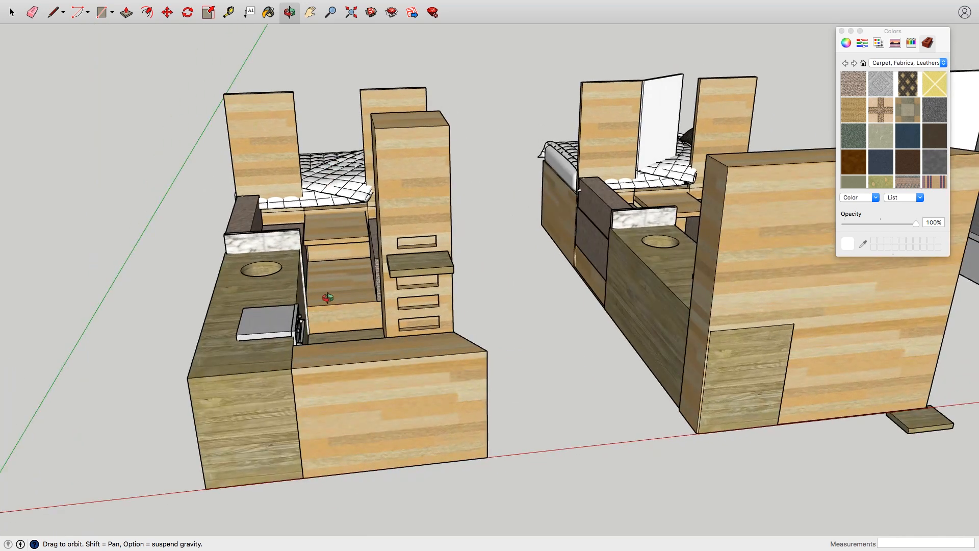
Step: Examine the wood-finished camper layout with its bed, seating, kitchen counter and tall drawer unit from several angles
drag(333, 273, 458, 316)
drag(402, 302, 424, 266)
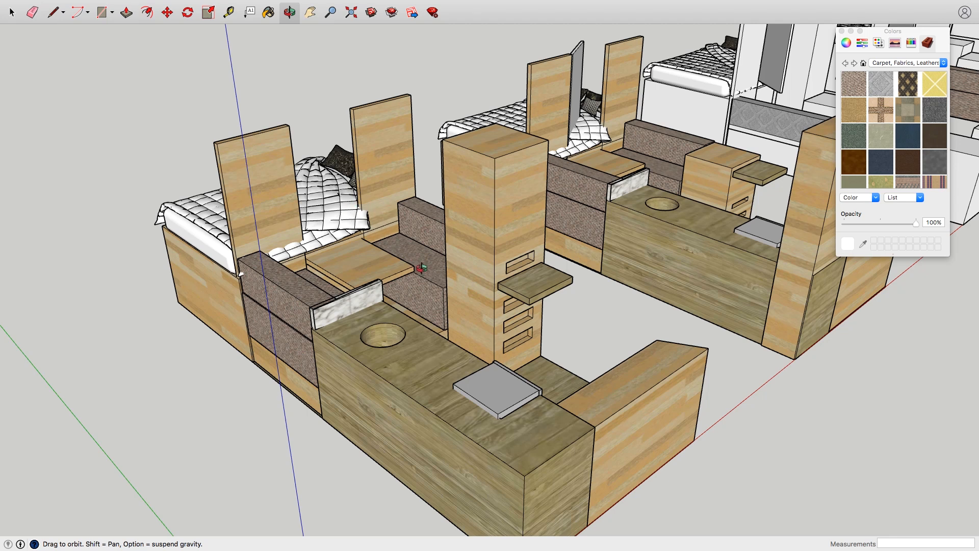
drag(427, 212, 408, 250)
drag(334, 234, 429, 275)
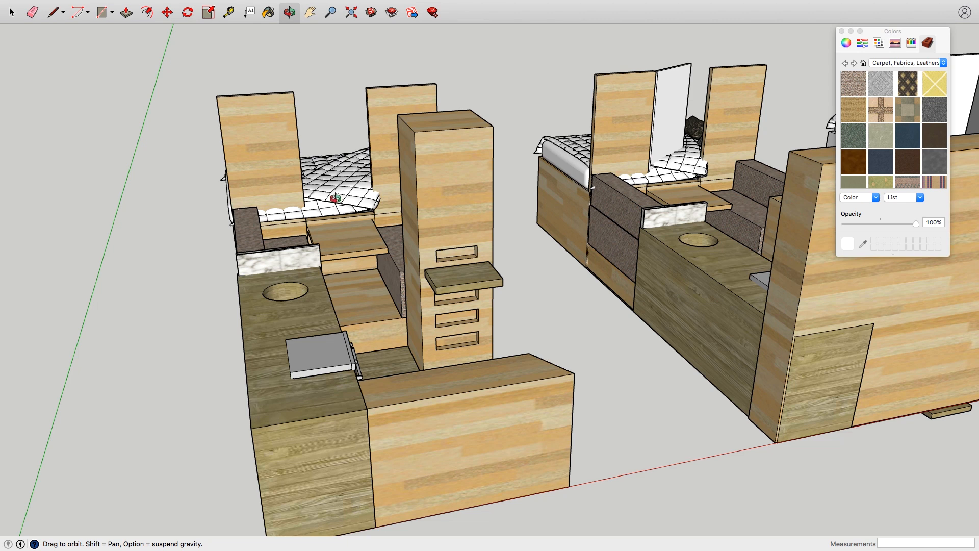
drag(387, 295, 326, 304)
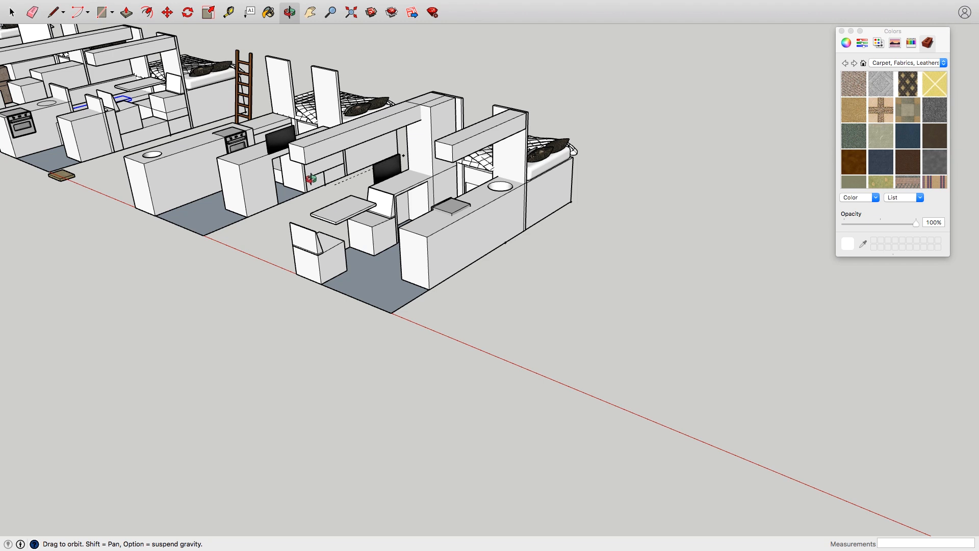
Step: Examine the unpainted layout with the dining table, two seats, desk with screen and overhead cabinets from several angles
scroll(337, 193, up, 3)
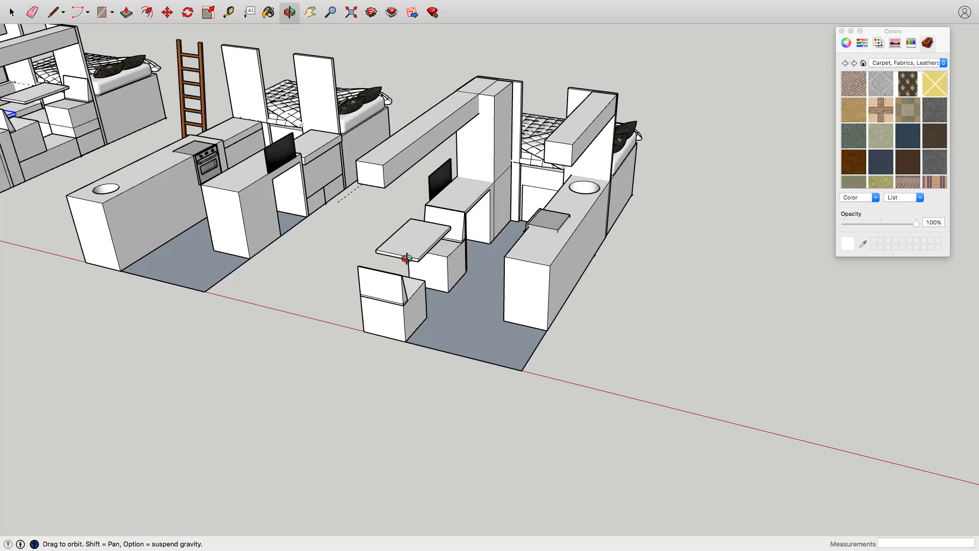
drag(480, 297, 367, 273)
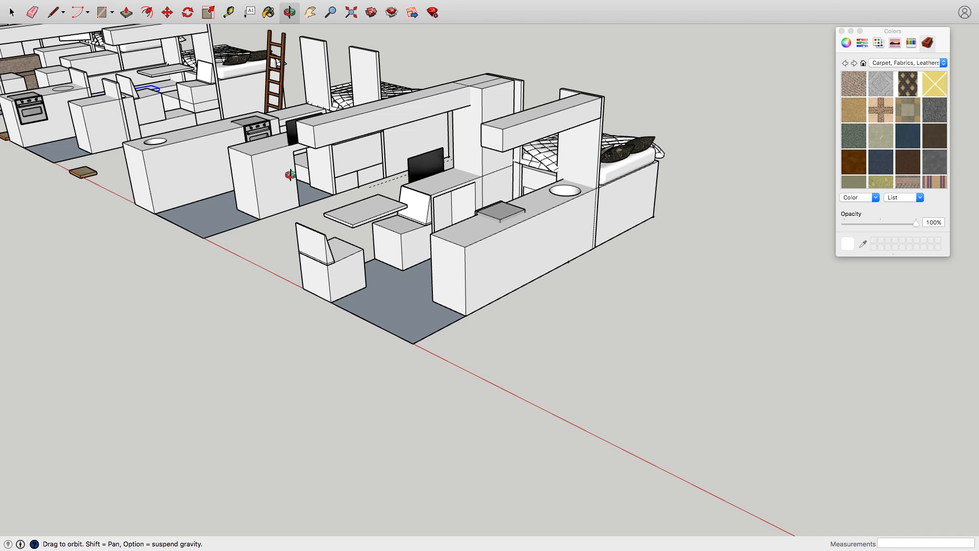
drag(455, 239, 544, 303)
scroll(485, 252, up, 5)
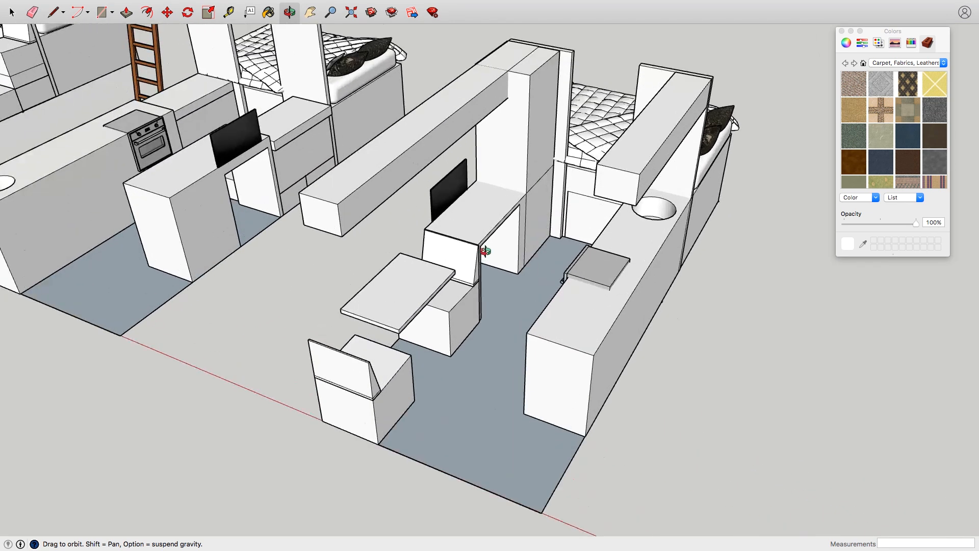
drag(466, 236, 445, 236)
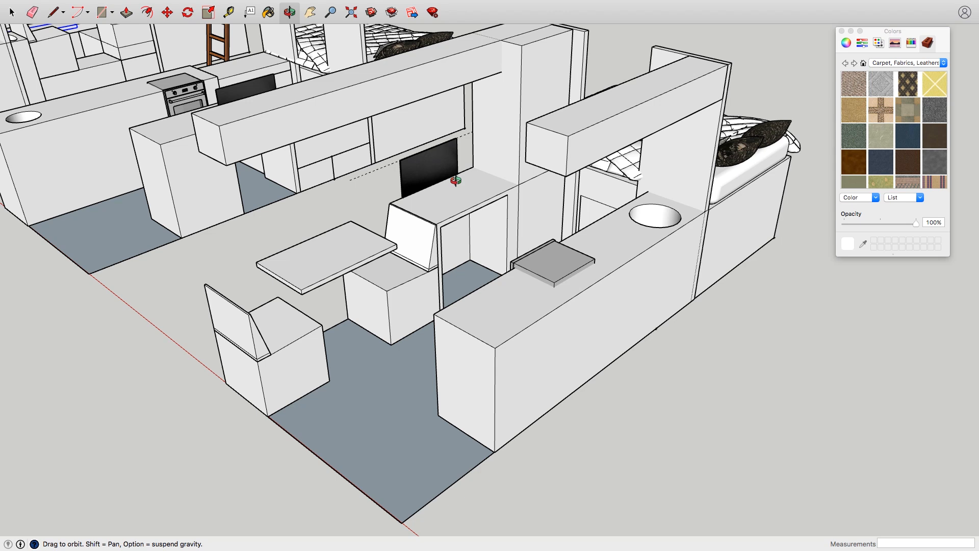
drag(455, 180, 425, 198)
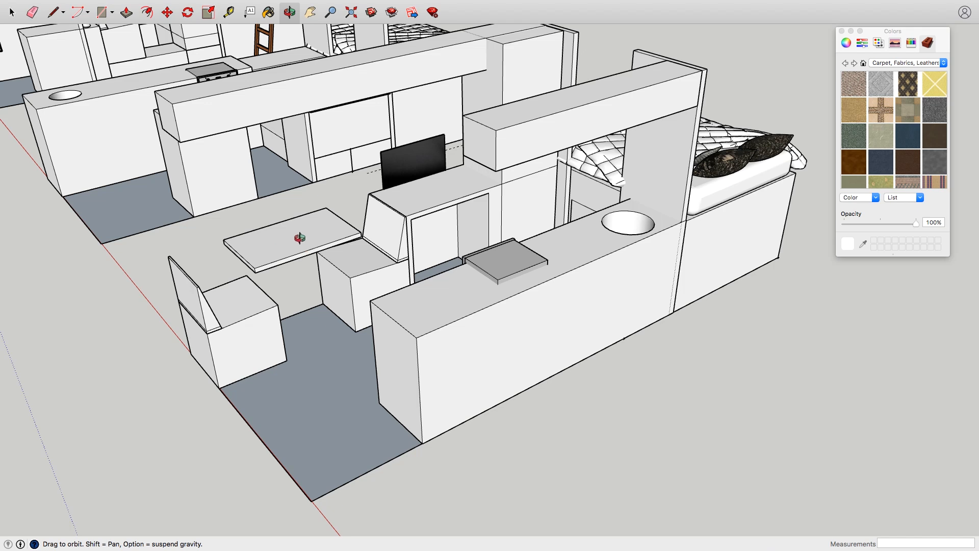
drag(323, 251, 379, 210)
drag(414, 266, 358, 32)
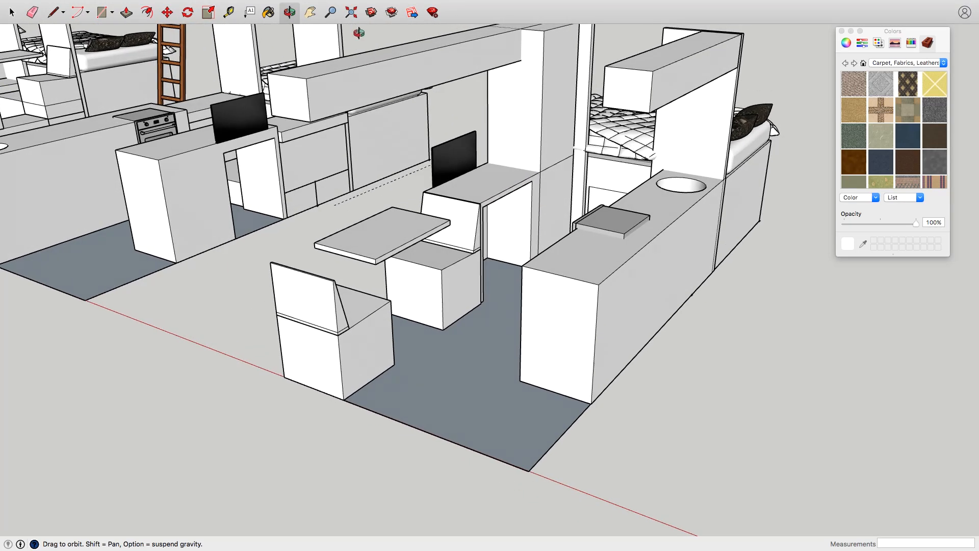
Step: Slide the box under the bed out into the aisle with the Move tool and return it beneath the bed
click(310, 12)
drag(532, 87, 461, 209)
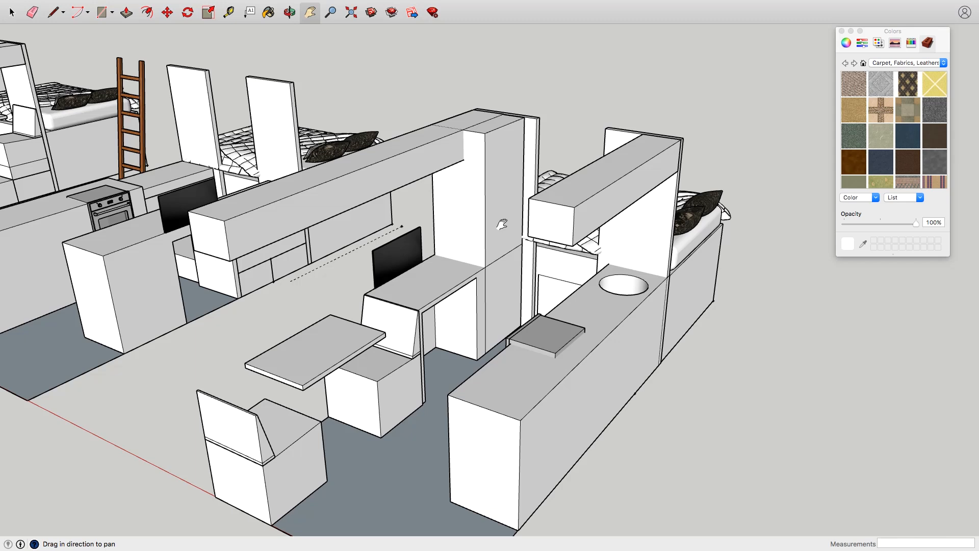
click(289, 12)
drag(487, 254, 499, 148)
key(space)
key(m)
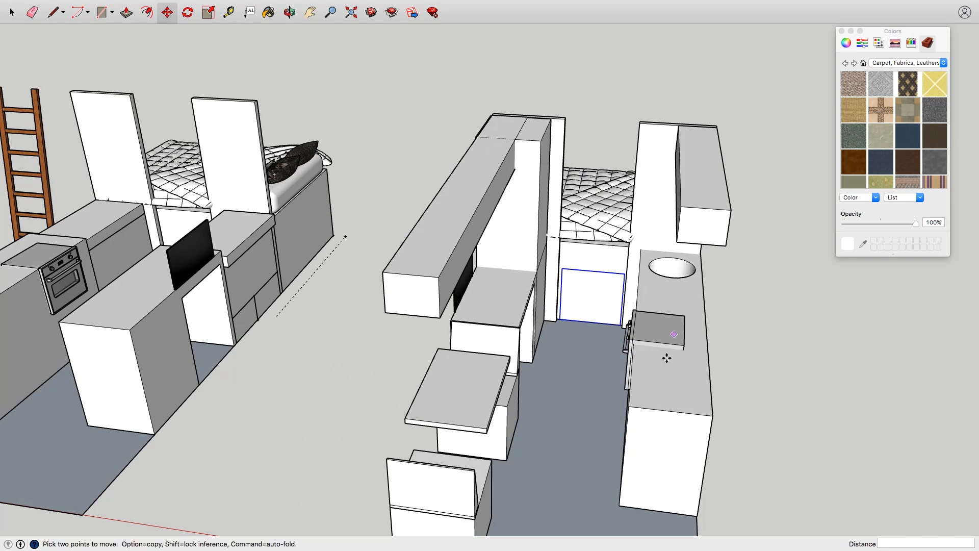
click(583, 298)
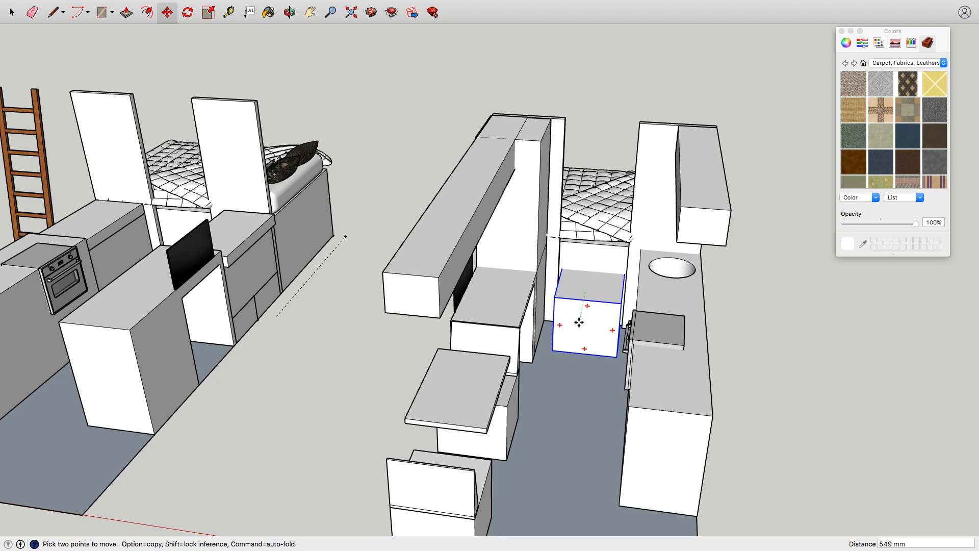
click(588, 293)
Step: Examine the row of layout variants from the kitchen and bed ends, including the end layout with the desk beside the entrance
middle_drag(588, 292, 679, 281)
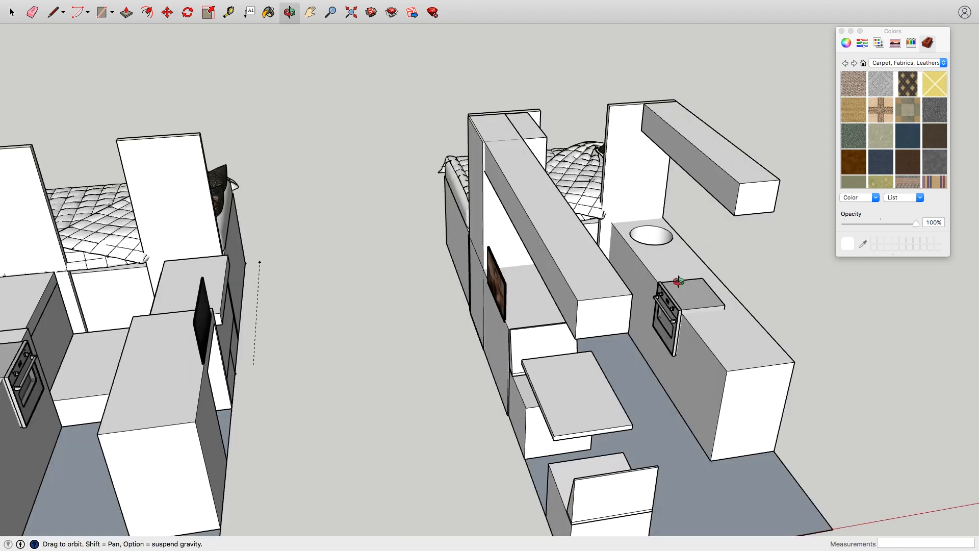
drag(771, 361, 487, 315)
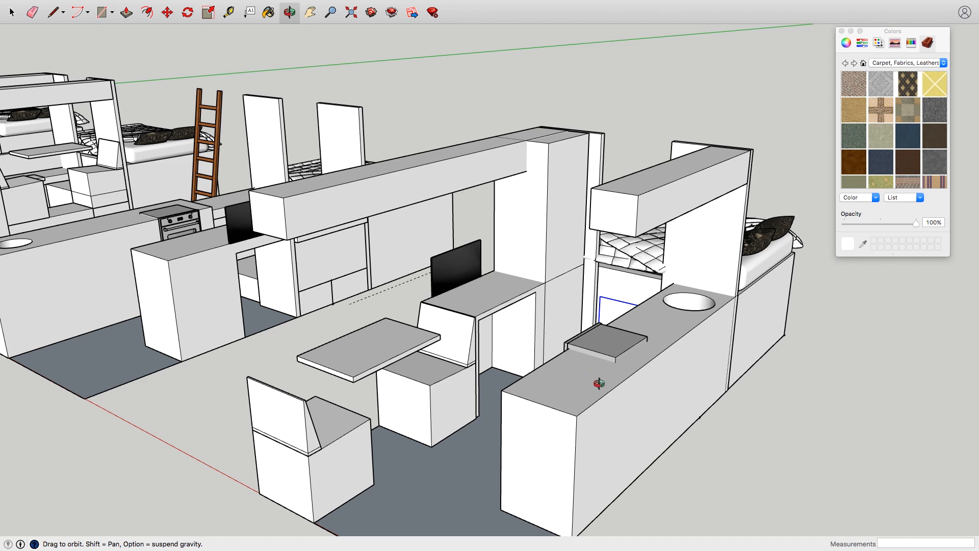
scroll(599, 384, down, 3)
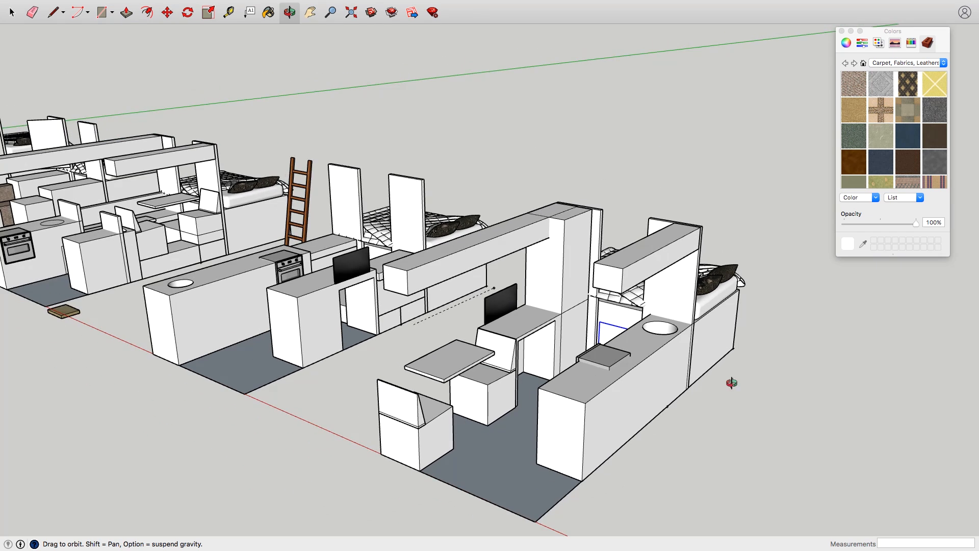
drag(621, 335, 702, 373)
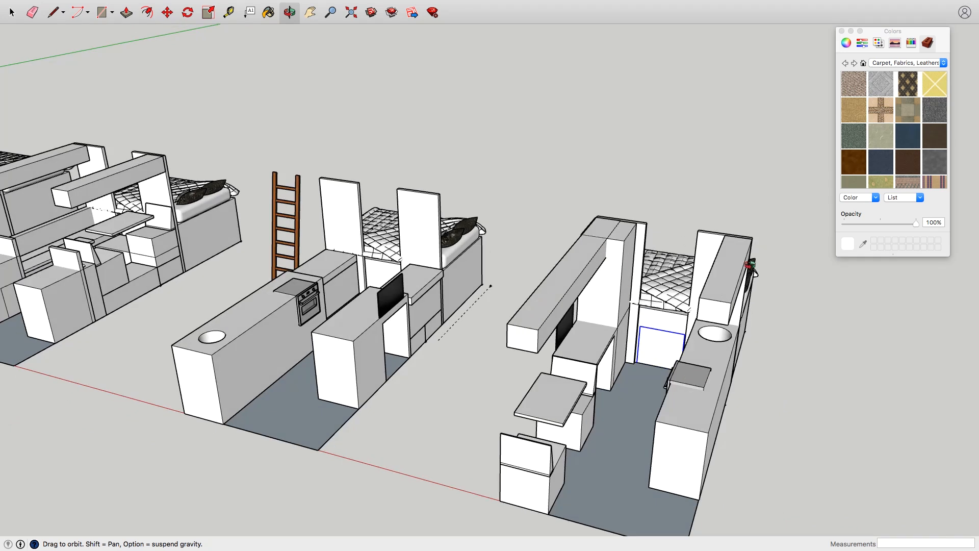
drag(649, 257, 421, 287)
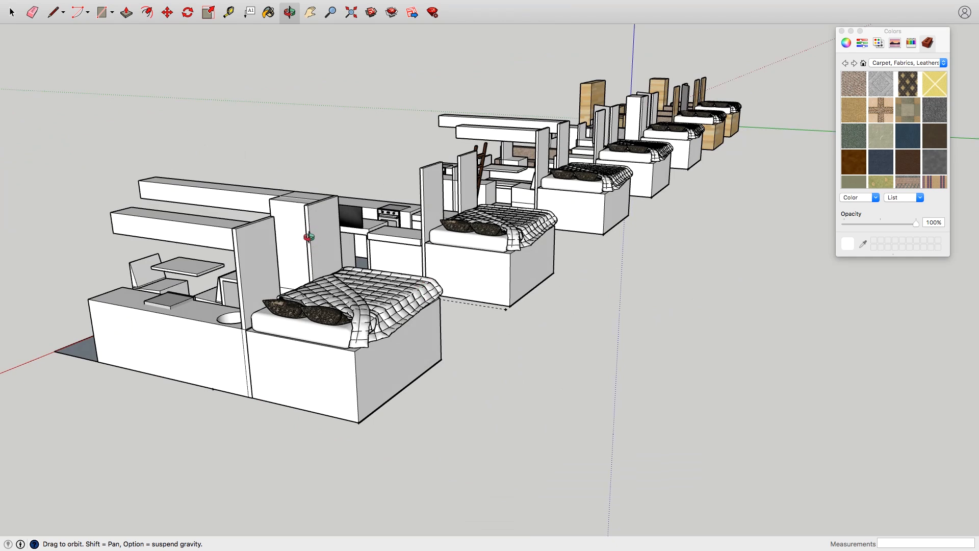
drag(360, 284, 303, 281)
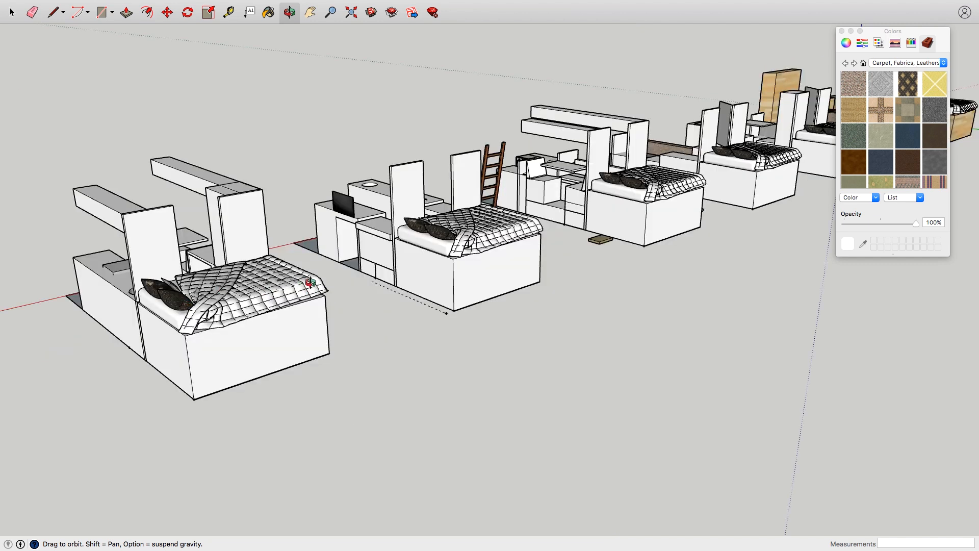
drag(180, 296, 744, 346)
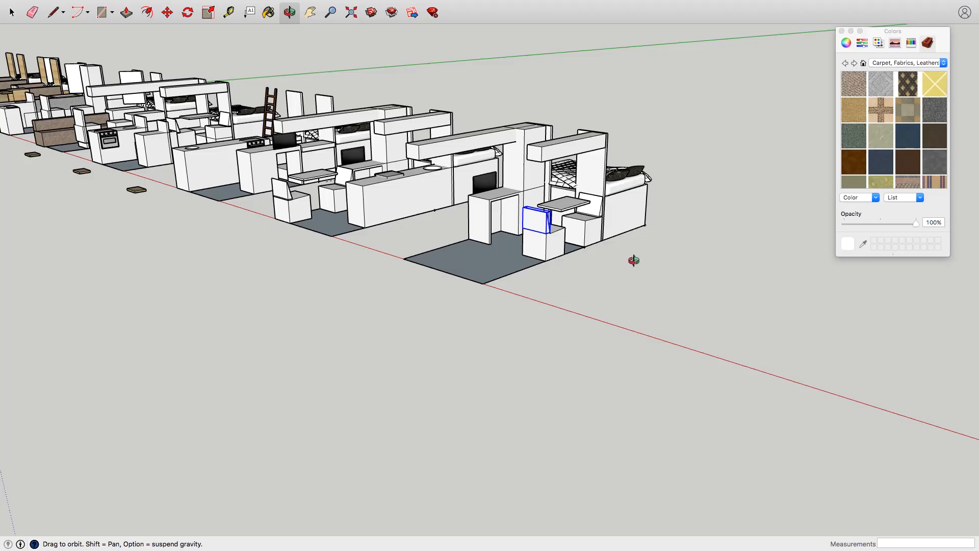
drag(634, 258, 667, 304)
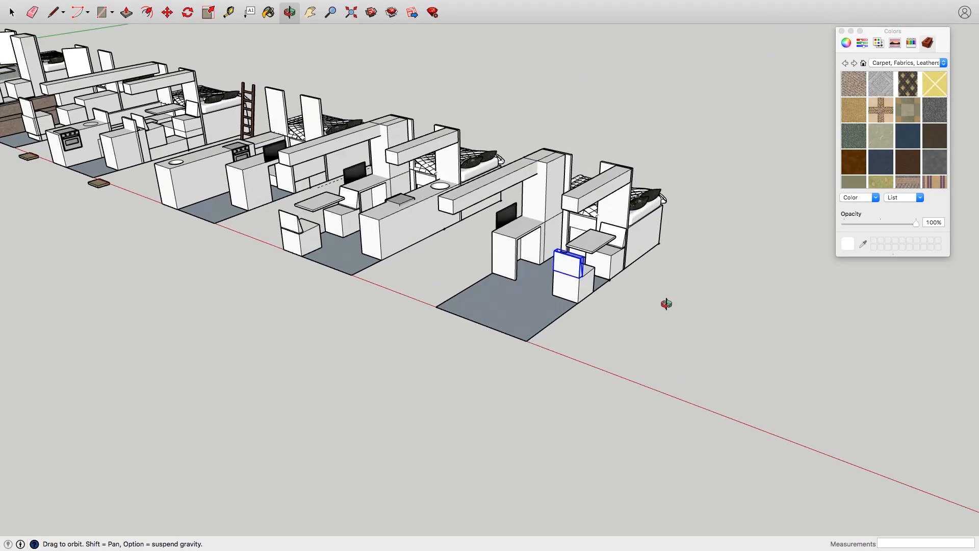
Step: Create a new model from the Architectural Millimeters template and delete the default human figure
mouse_move(370, 3)
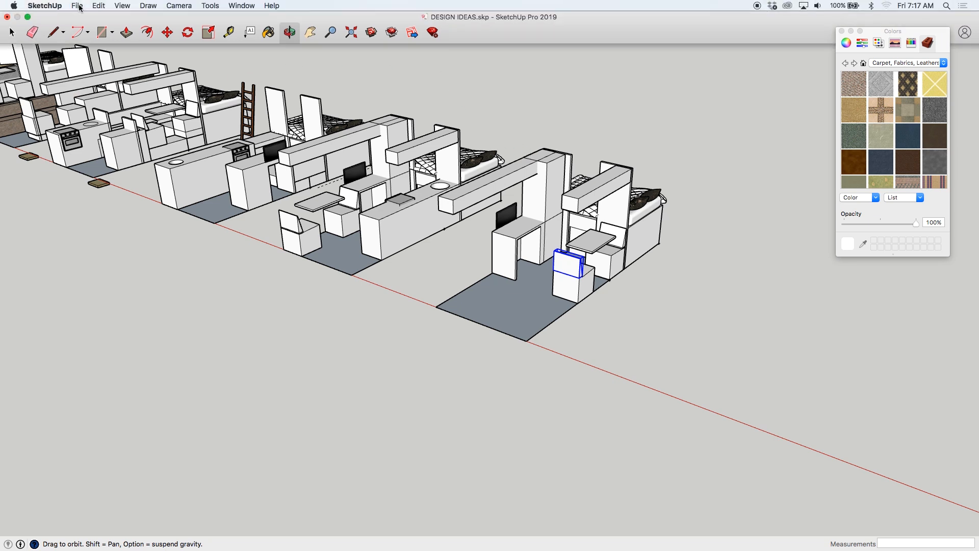
click(78, 5)
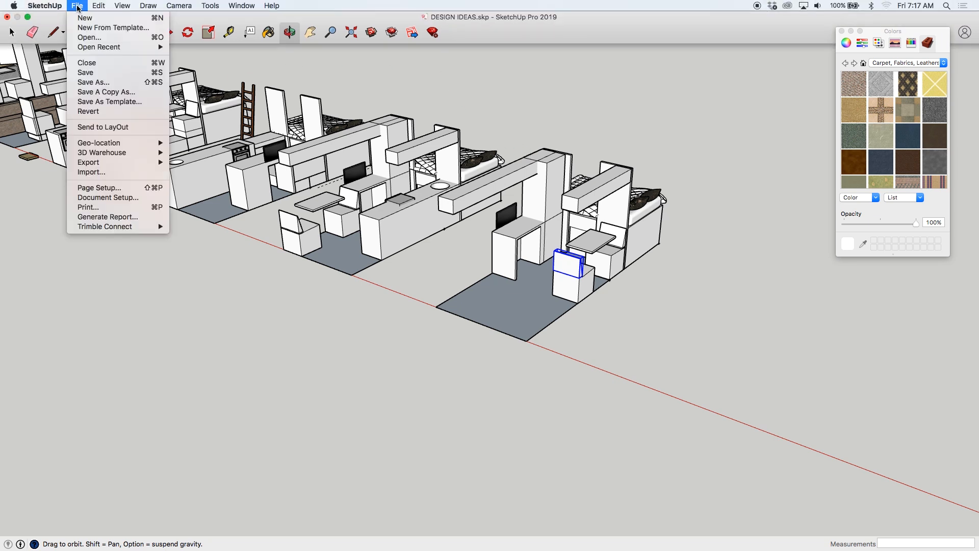
click(97, 28)
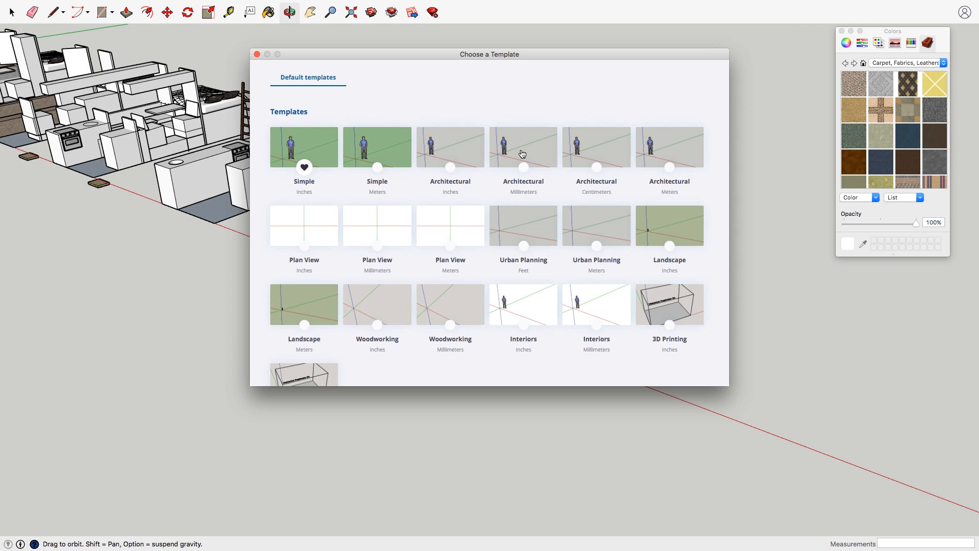
click(525, 194)
drag(296, 170, 411, 337)
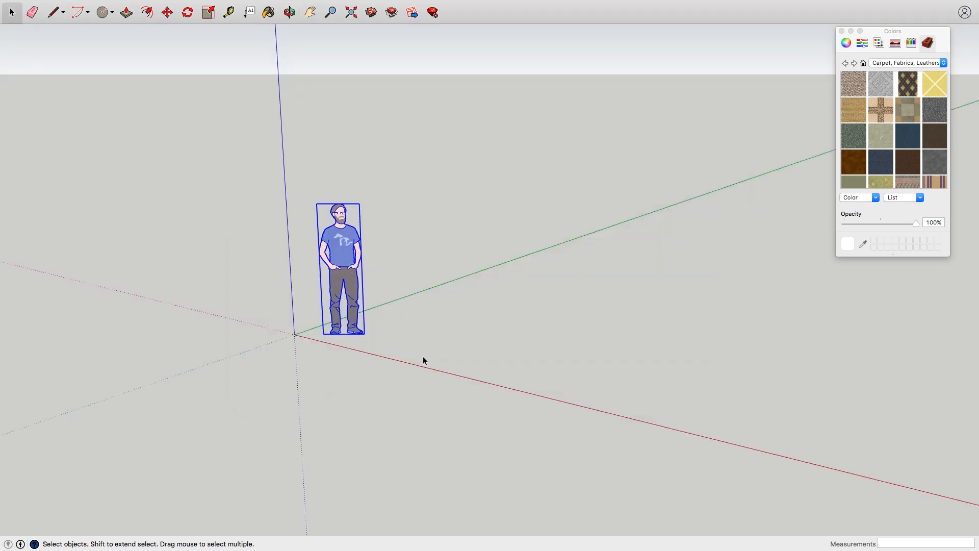
key(Delete)
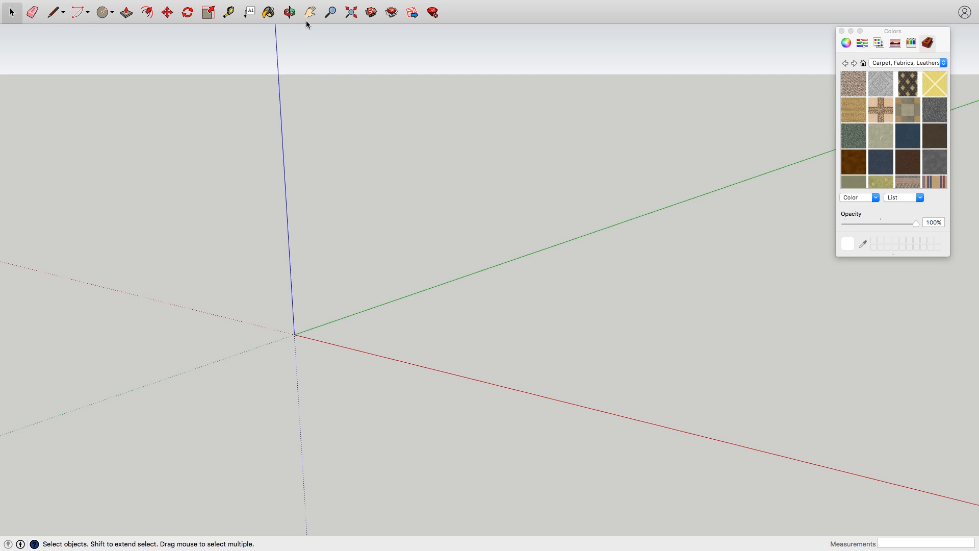
Step: Draw a 4500 by 1750 mm floor rectangle on the ground plane, starting at the origin
click(102, 11)
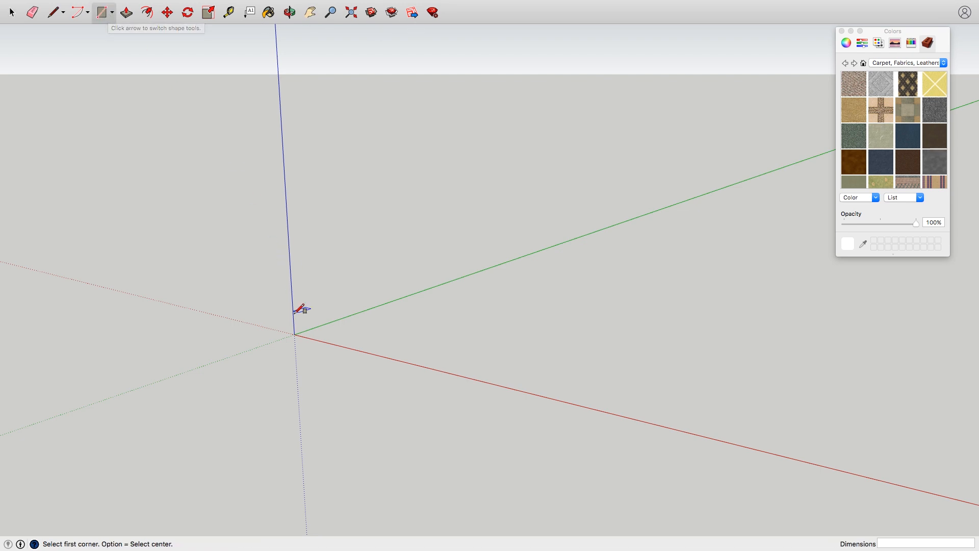
click(294, 334)
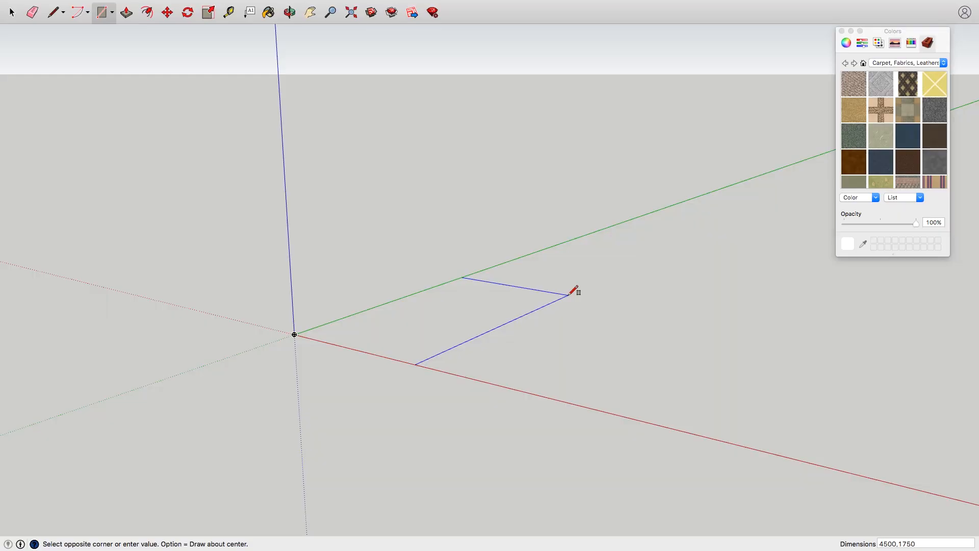
key(Return)
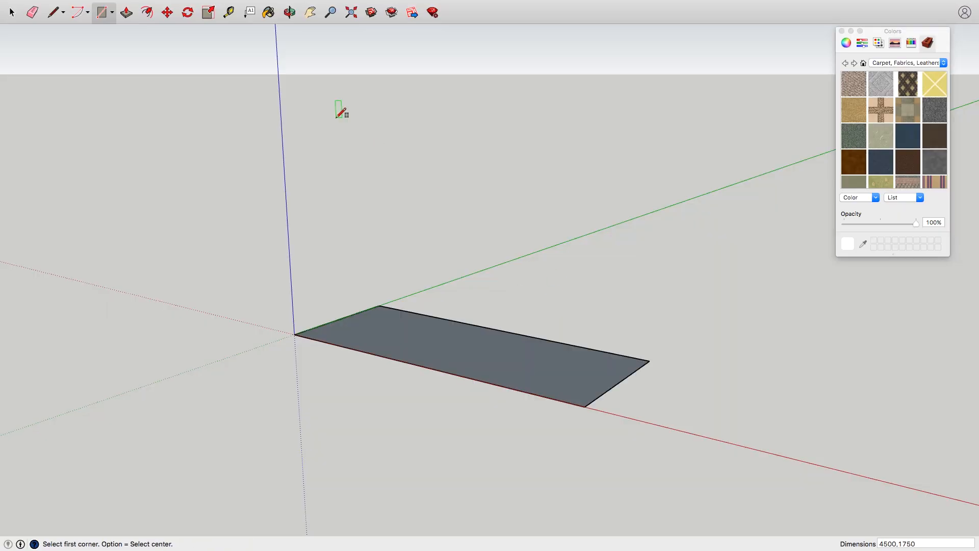
Step: Extrude the floor rectangle upward by 20 mm with Push/Pull
click(289, 13)
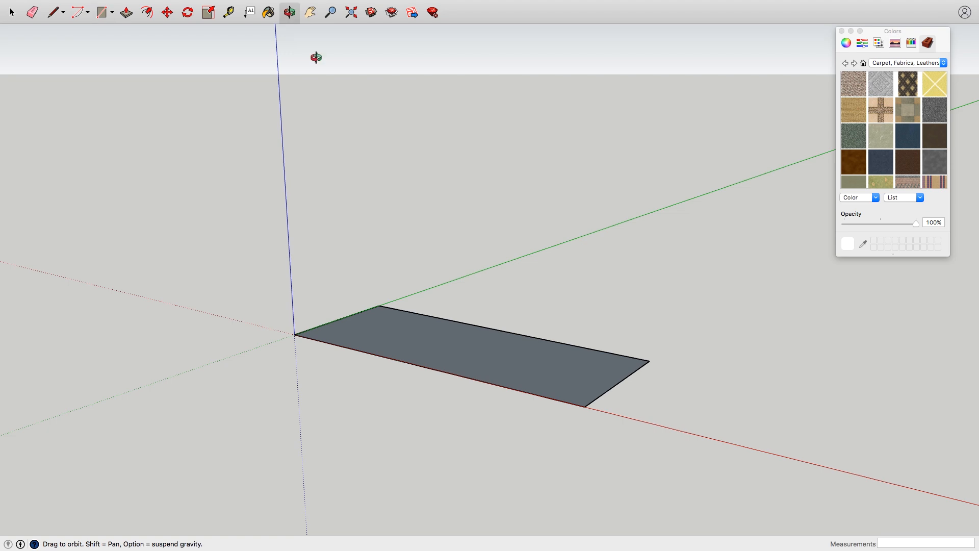
drag(411, 227, 332, 216)
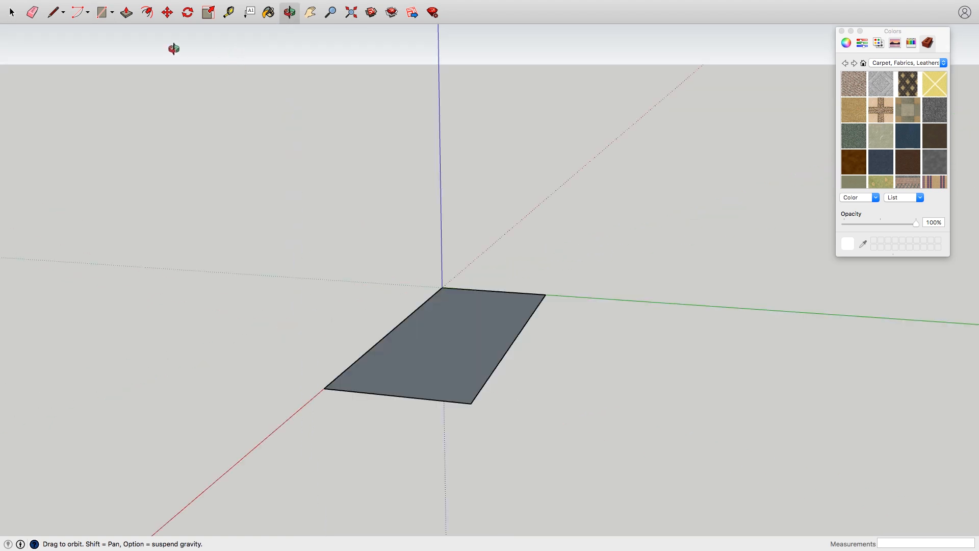
click(126, 15)
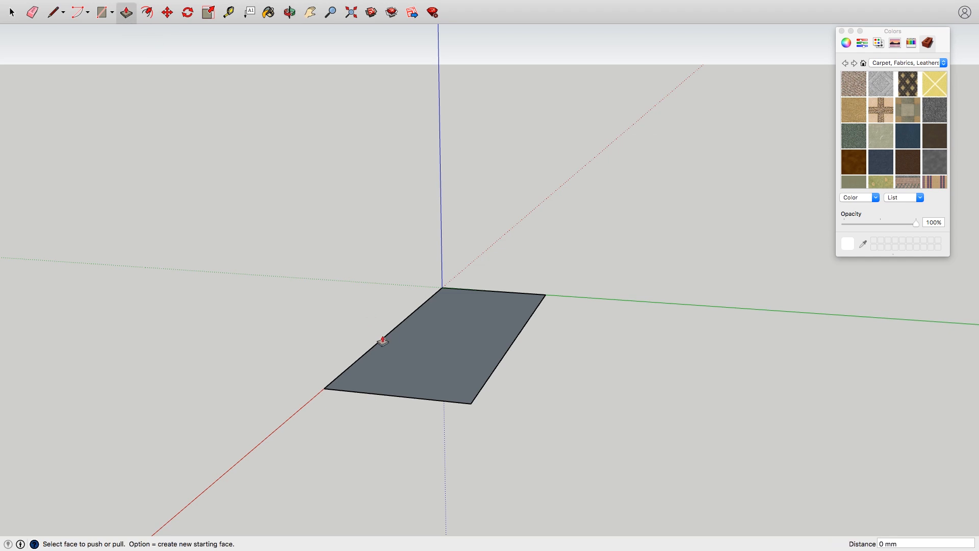
click(415, 374)
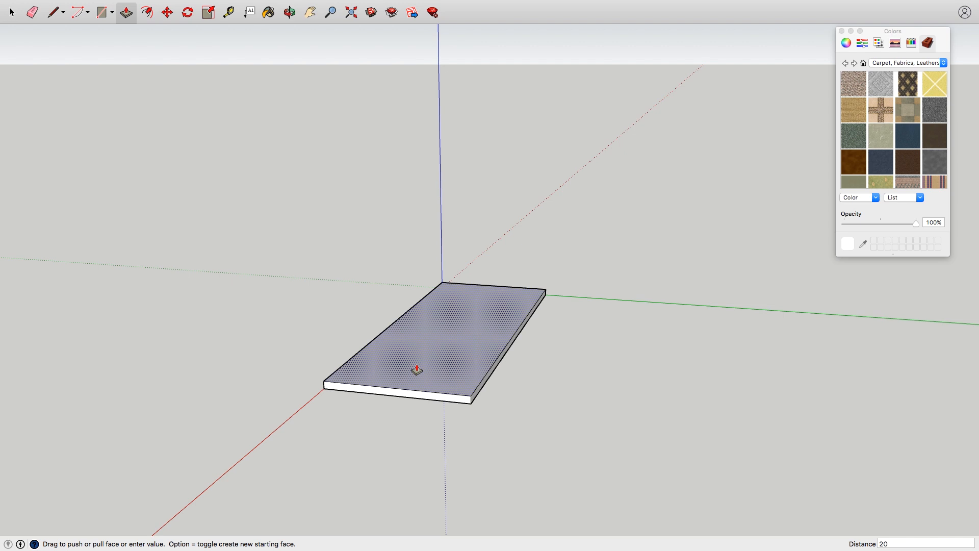
text(20)
key(Return)
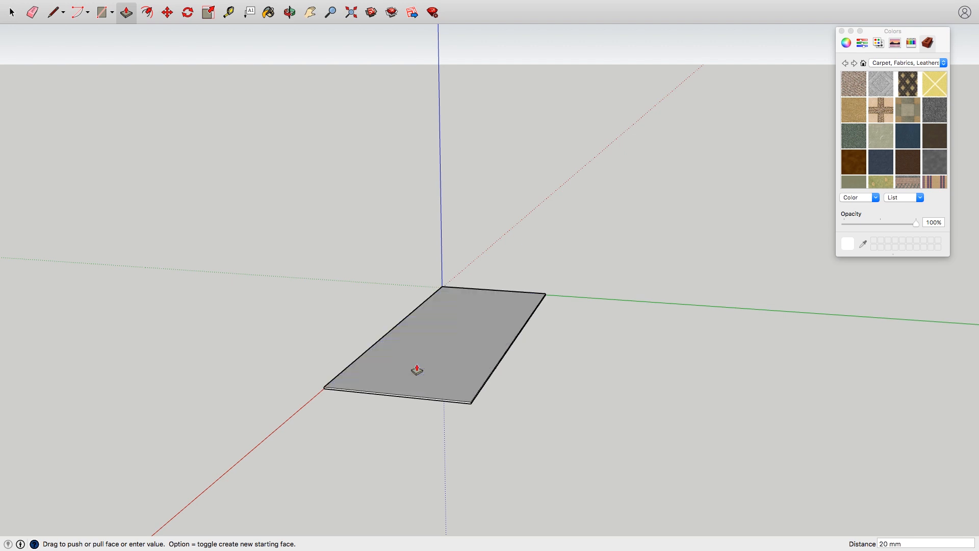
Step: Make the whole floor slab a component with the definition name Floor
click(12, 12)
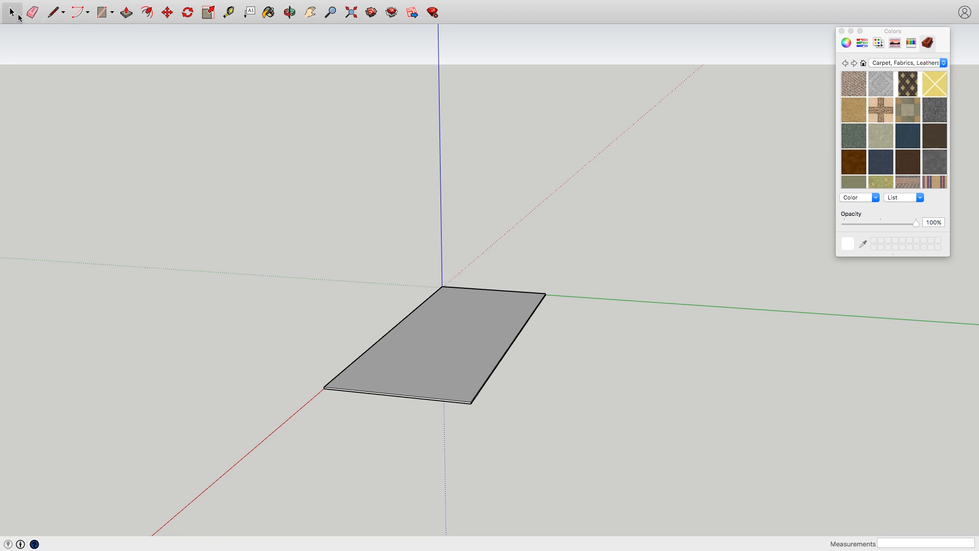
triple_click(454, 378)
right_click(455, 376)
mouse_move(500, 435)
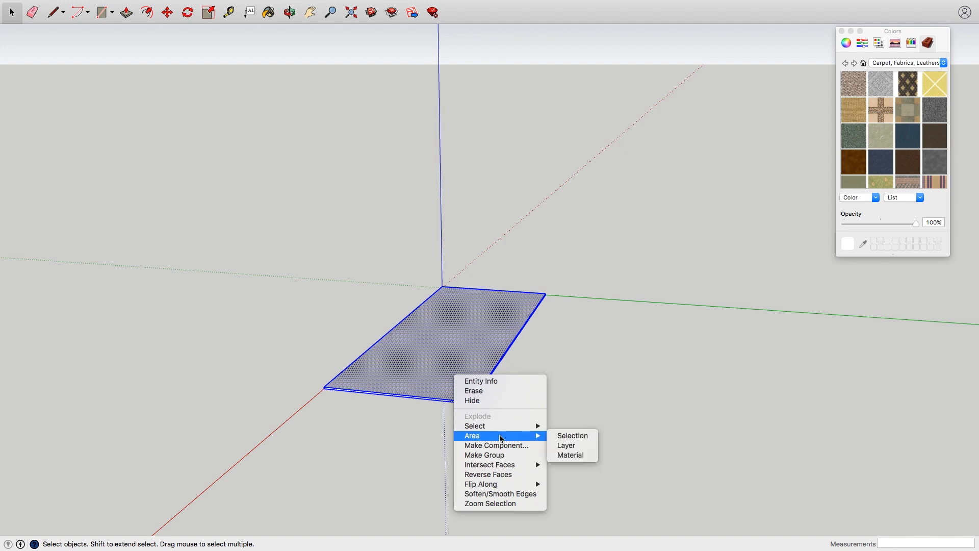
click(501, 445)
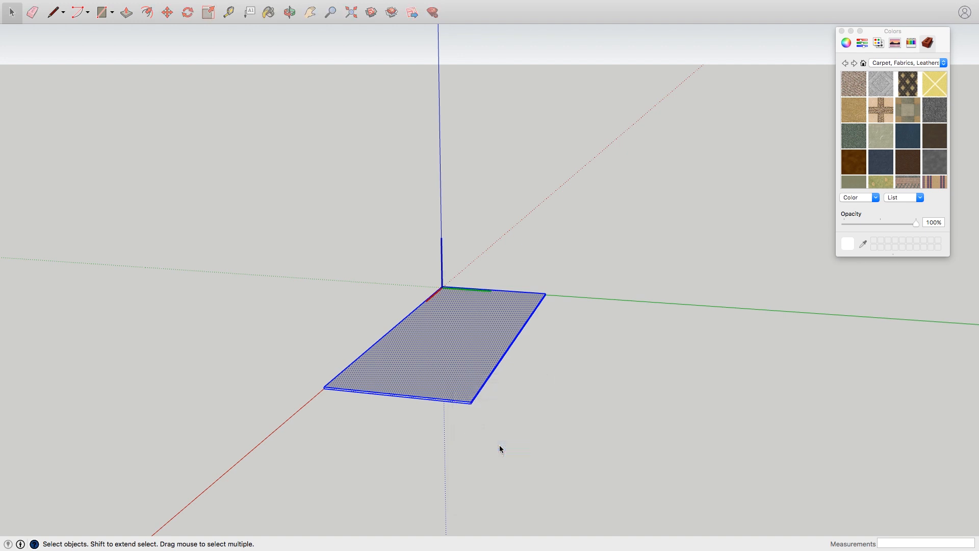
text(Floor)
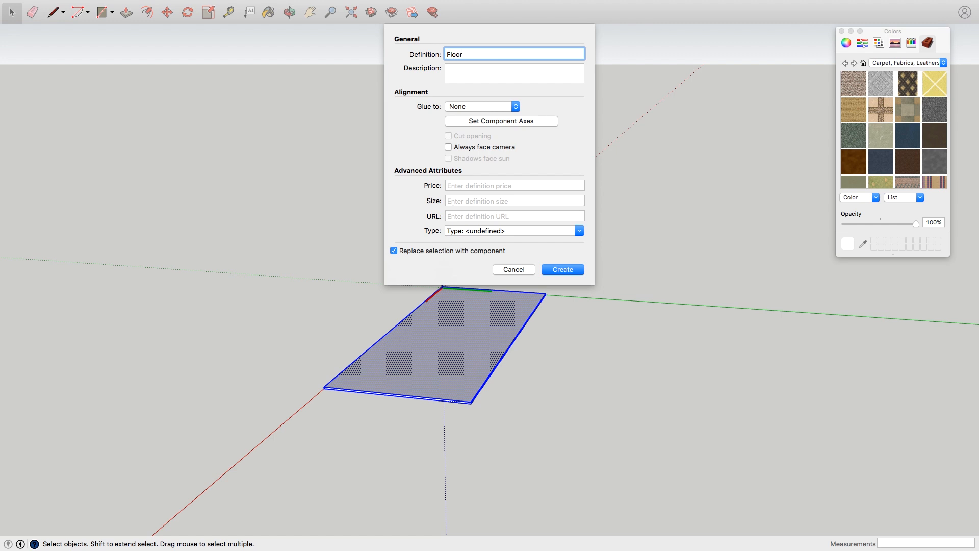
key(Return)
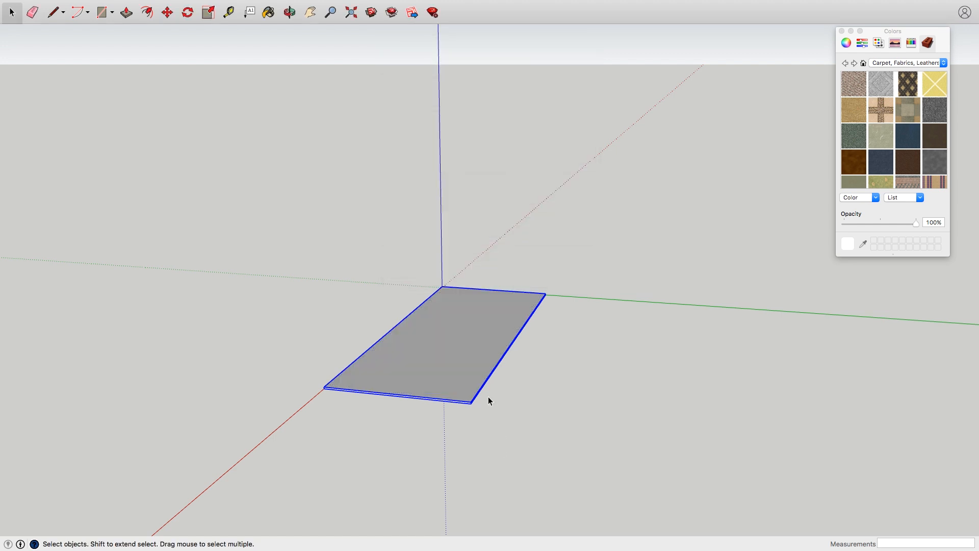
Step: Draw a bed footprint rectangle of about 1750 by 1428 mm on the floor, starting at the origin corner and spanning the full width
click(289, 13)
drag(457, 275, 332, 308)
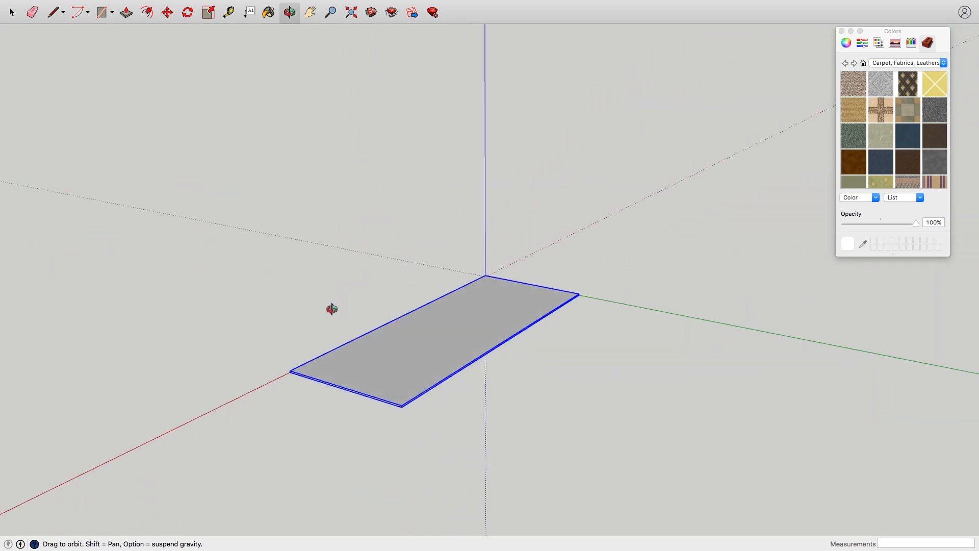
key(r)
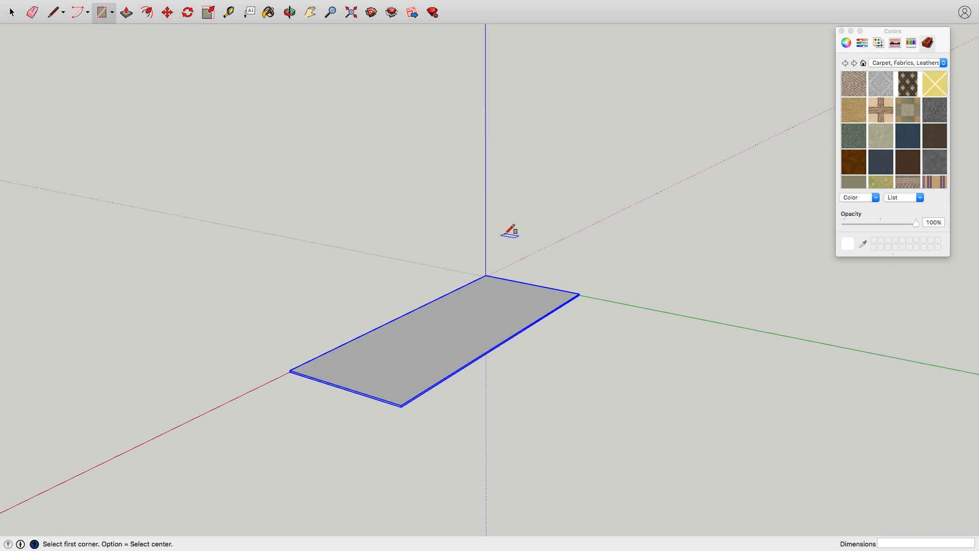
click(485, 276)
scroll(490, 276, up, 5)
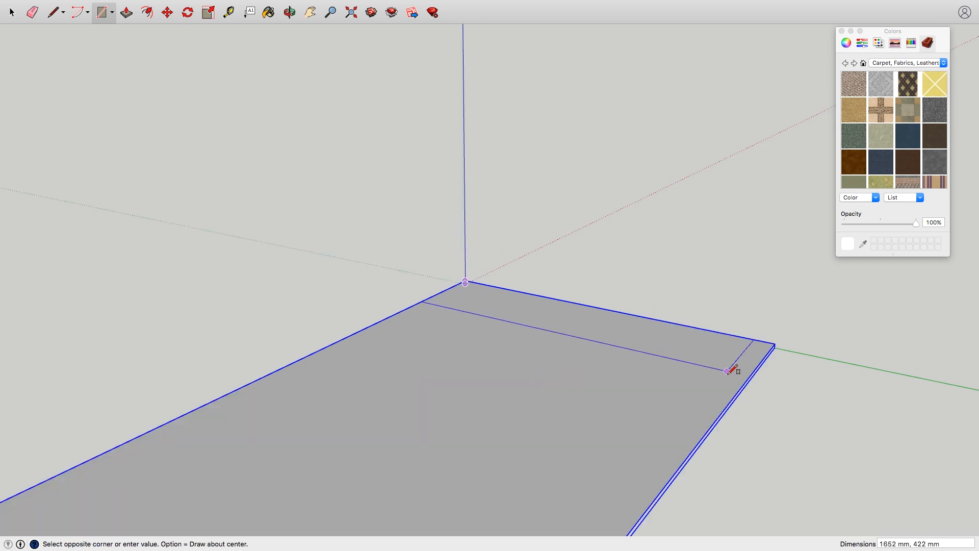
scroll(740, 374, down, 3)
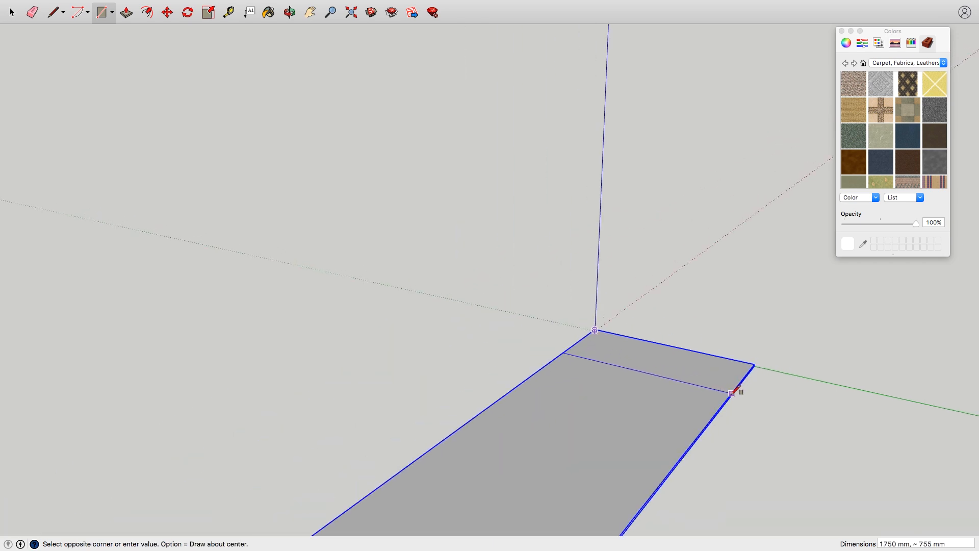
click(716, 419)
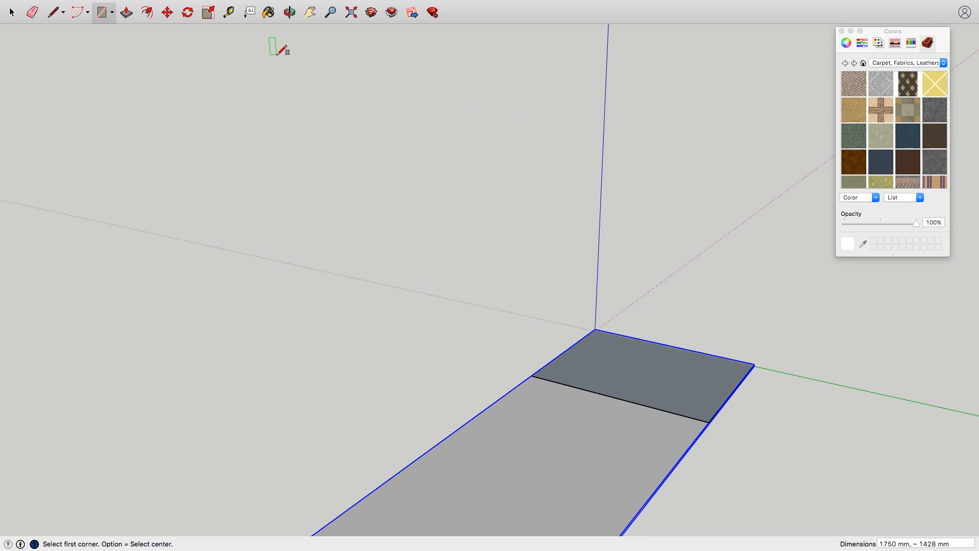
Step: Extrude the bed footprint upward by 800 mm with Push/Pull
click(127, 14)
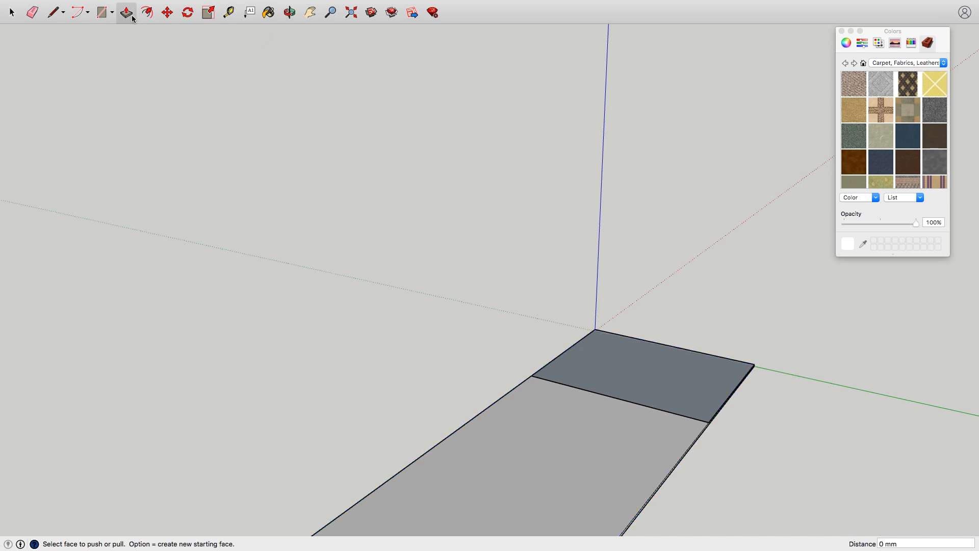
drag(649, 387, 650, 340)
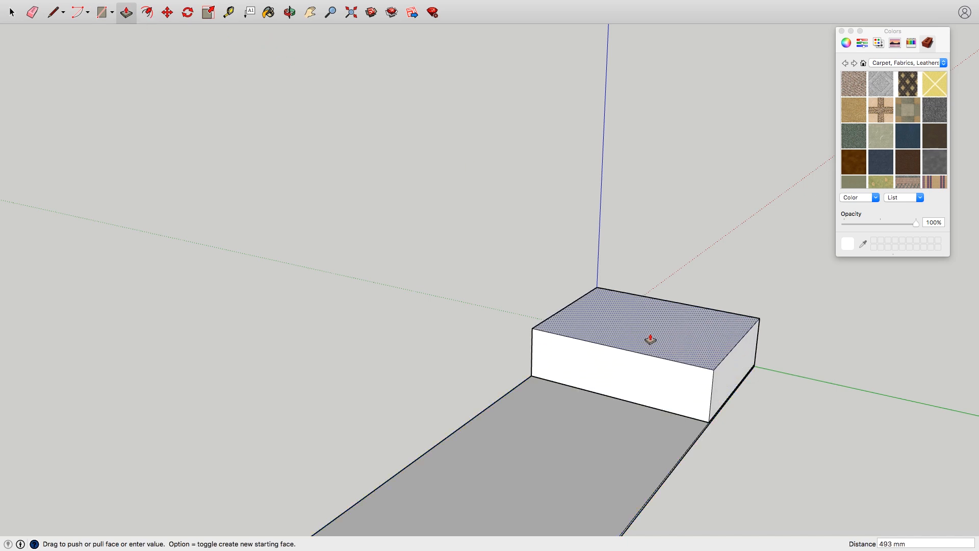
text(800)
key(Return)
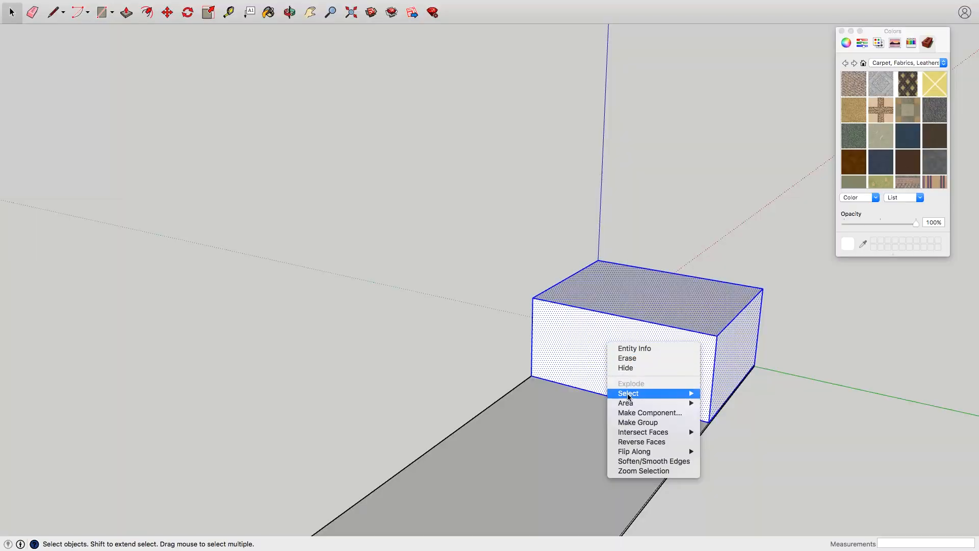
Step: Make the selected bed block a component with the definition name Bed
click(629, 413)
text(Bed)
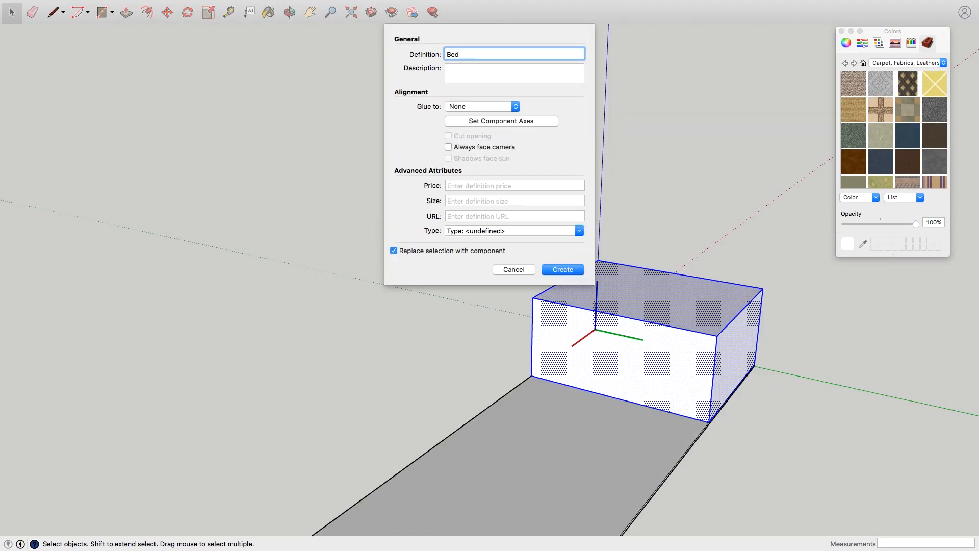
key(Return)
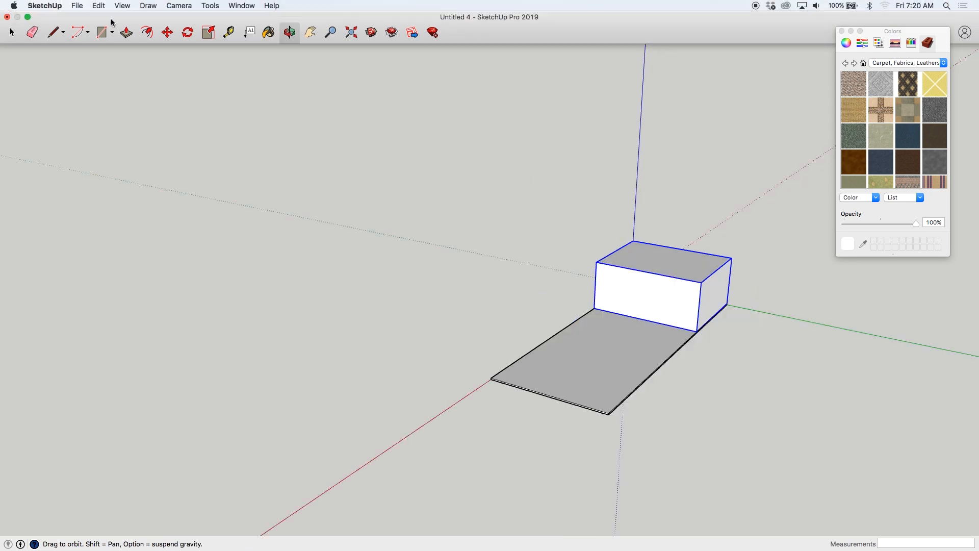
Step: Draw a narrow kitchen rectangle along the floor's red-axis edge, starting at the bed's front corner, and extrude it 900 mm upward
click(111, 32)
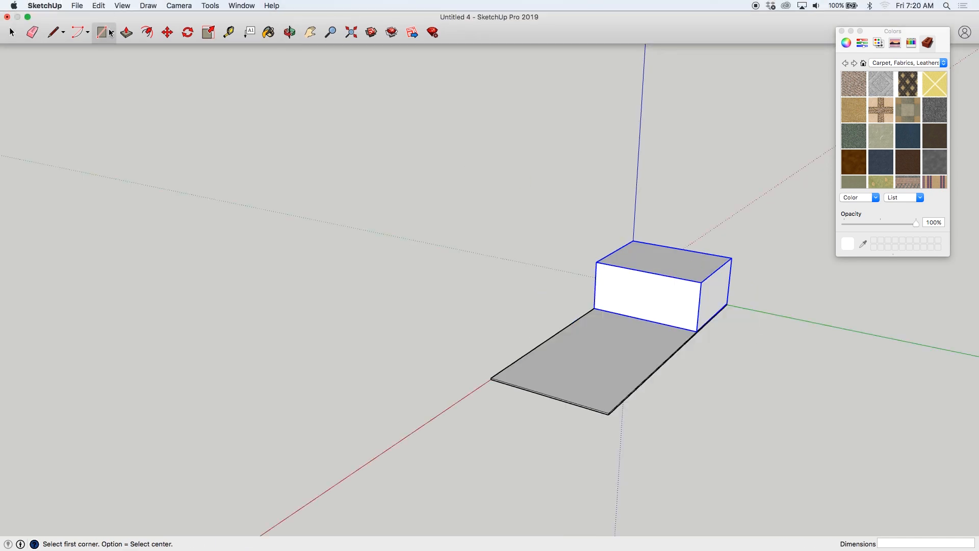
click(594, 308)
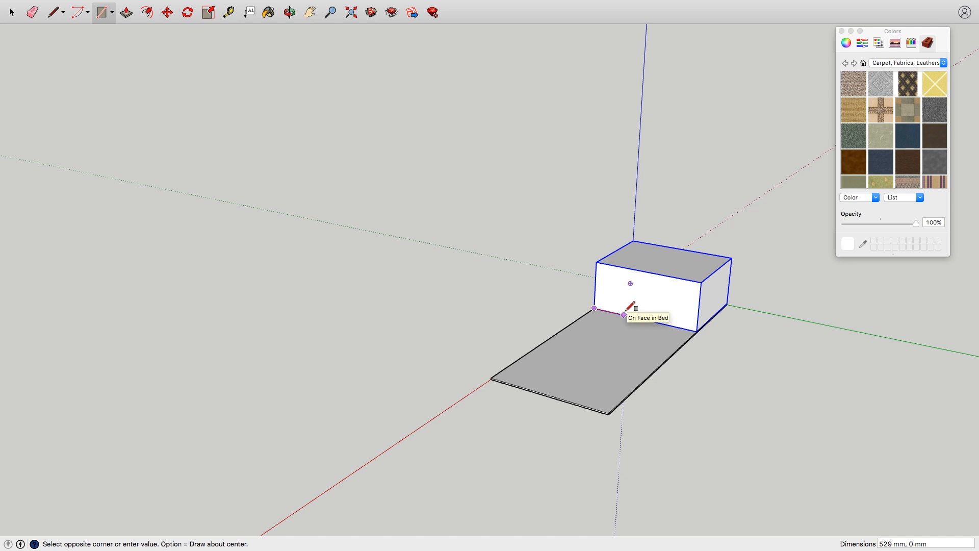
click(566, 372)
key(p)
drag(558, 339, 557, 304)
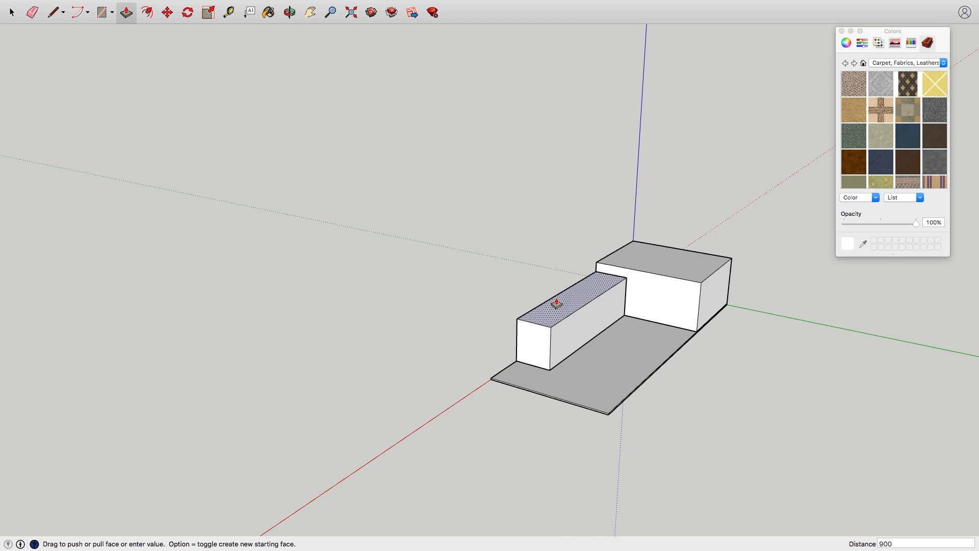
key(Return)
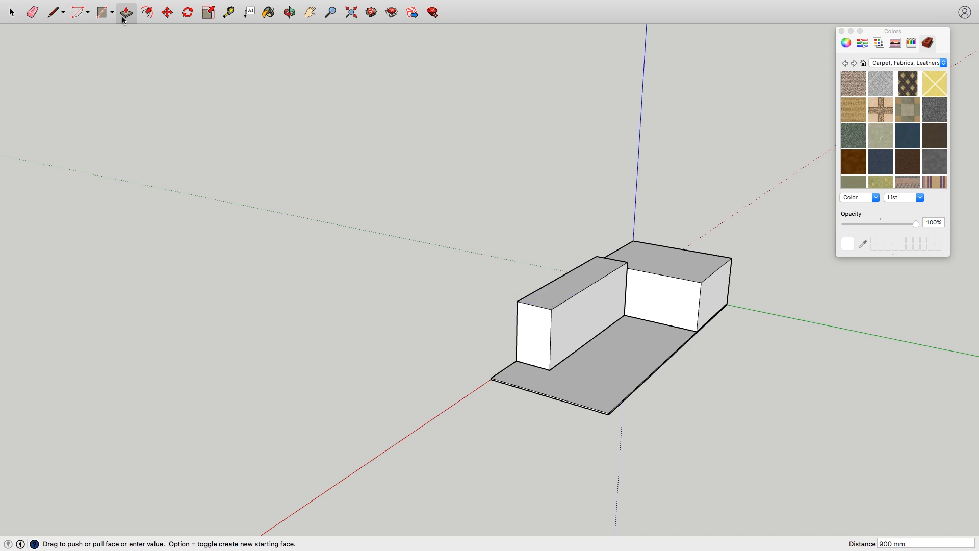
Step: Make the whole kitchen block a component with the definition name kitchen
click(12, 11)
triple_click(578, 330)
right_click(577, 330)
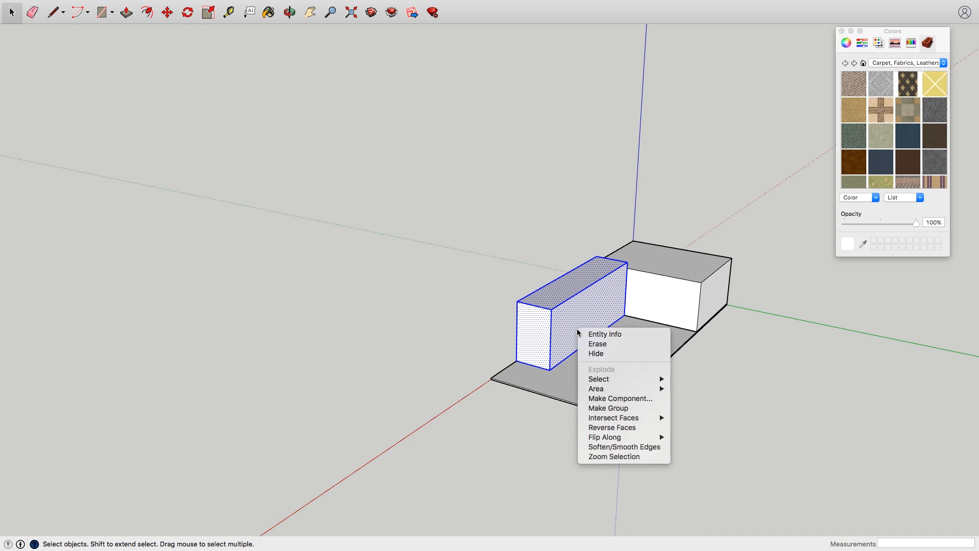
click(615, 399)
text(kitchen)
key(Return)
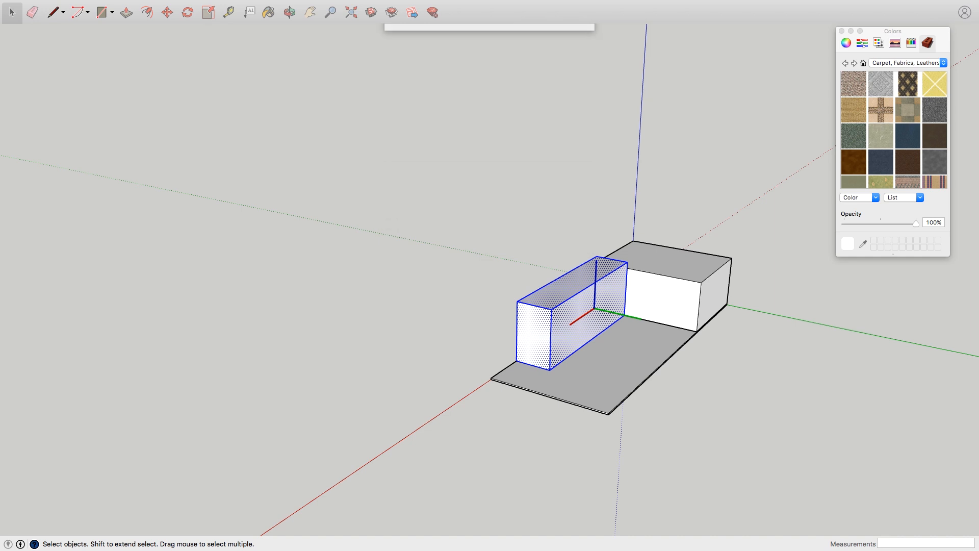
Step: Copy the kitchen block about 1205 mm along the green axis to the opposite long edge of the floor
key(m)
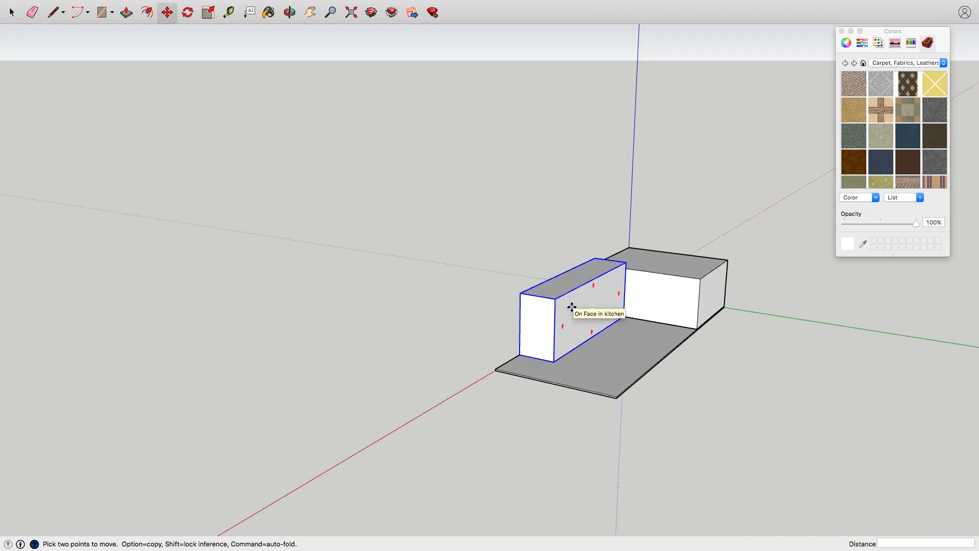
click(559, 286)
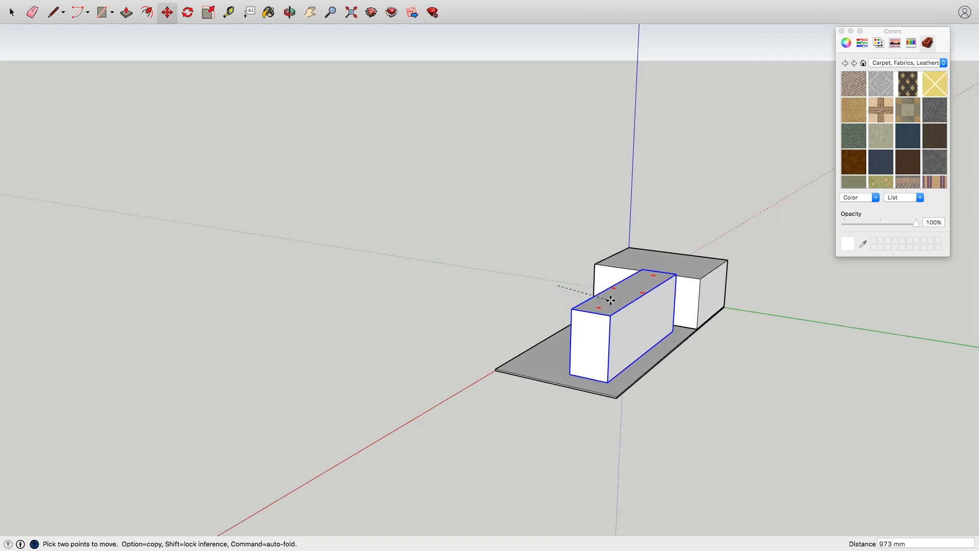
key(alt)
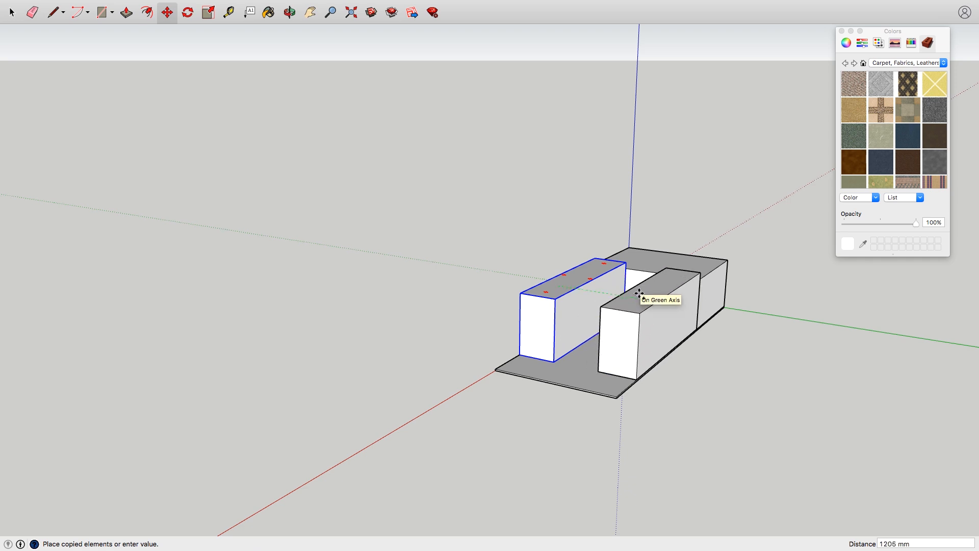
click(639, 294)
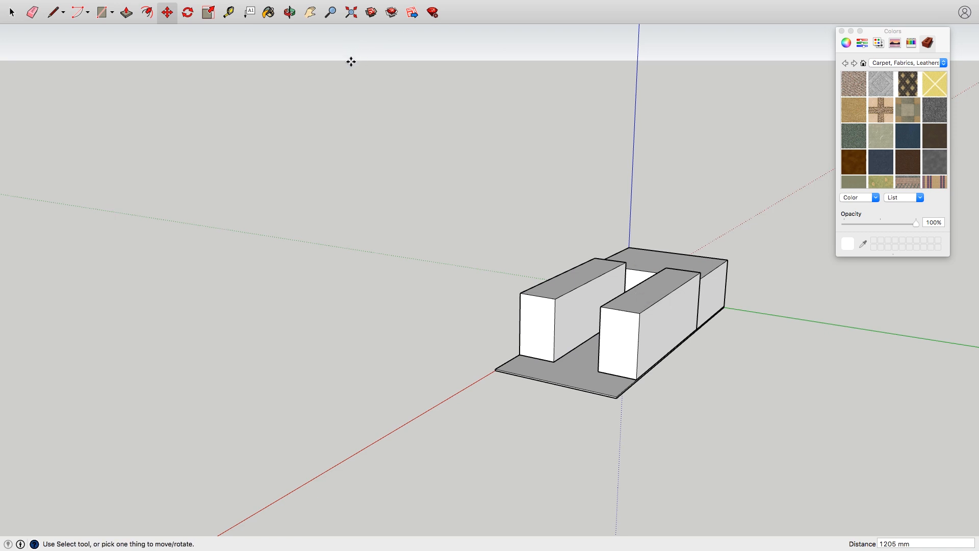
Step: Shorten the copied kitchen block by scaling its free end along the red axis to 0.56, keeping the bed end fixed
click(289, 11)
drag(608, 313, 469, 301)
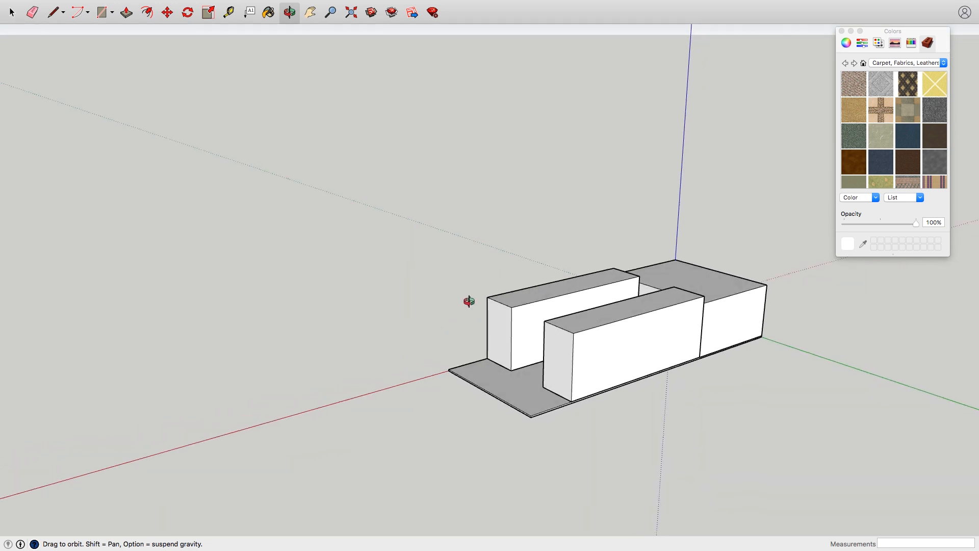
click(209, 13)
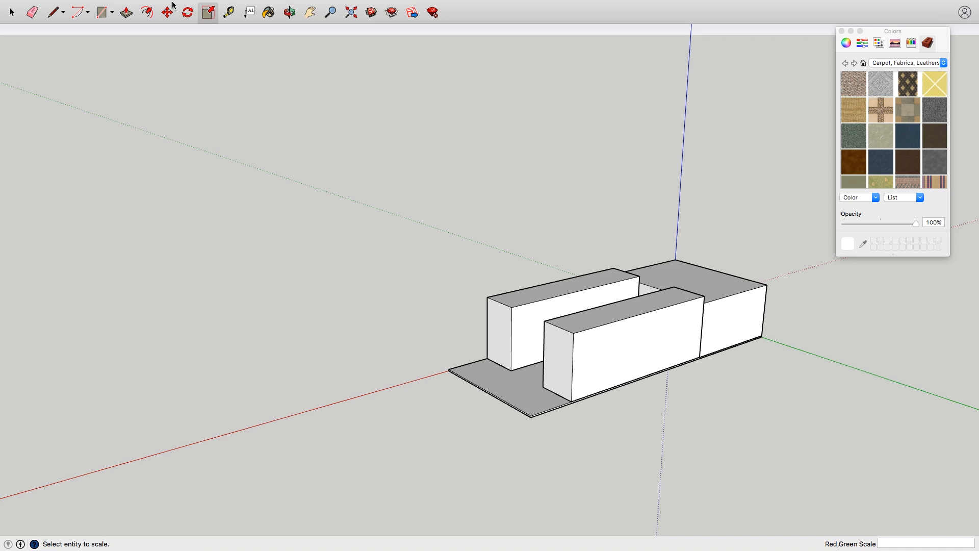
click(13, 13)
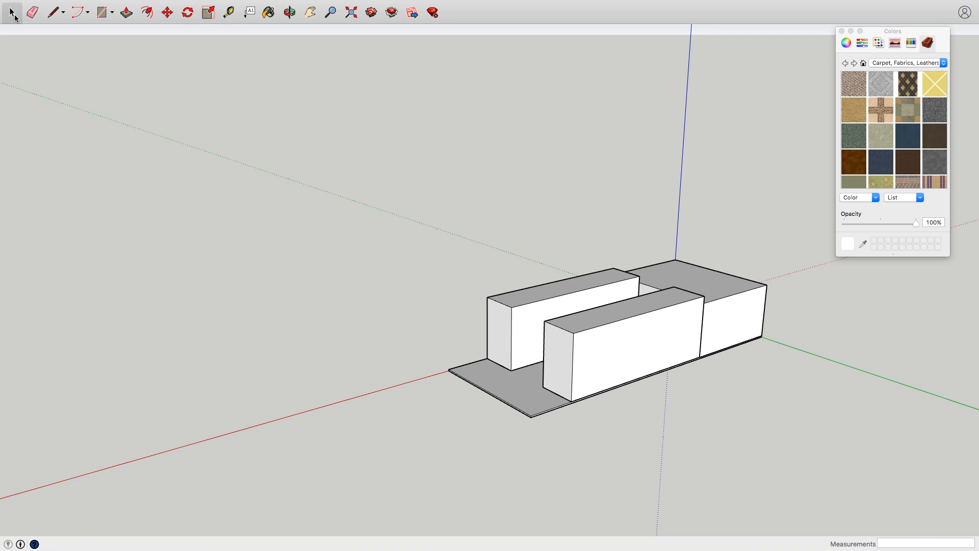
click(590, 342)
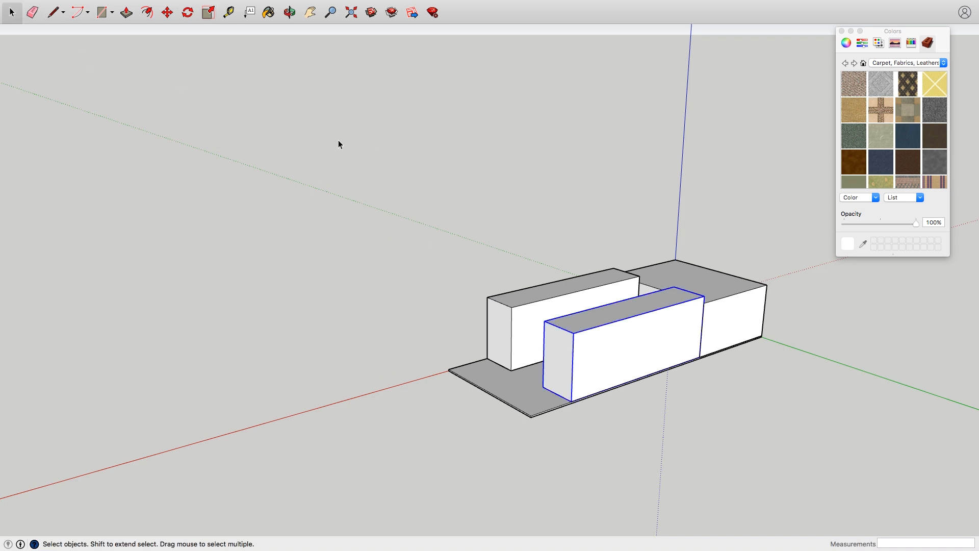
click(209, 15)
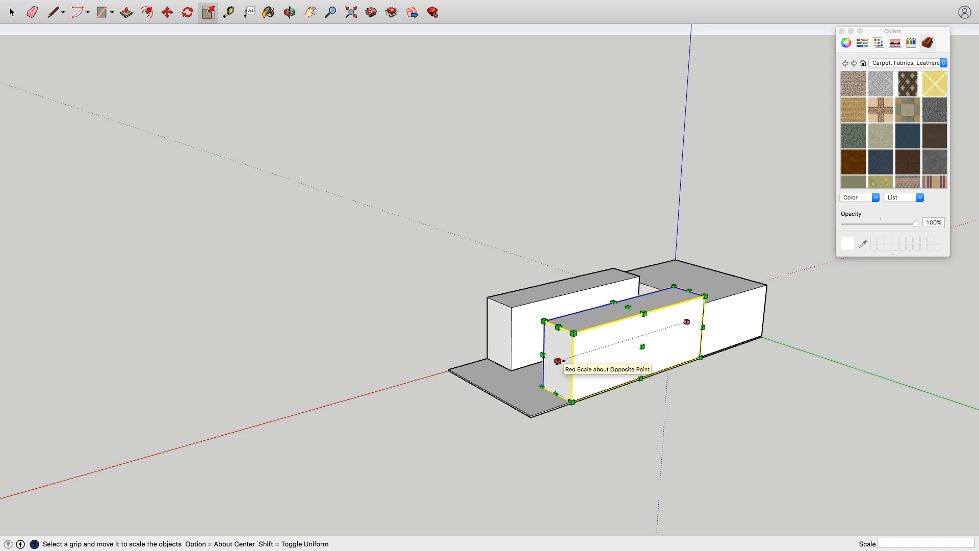
drag(558, 361, 618, 342)
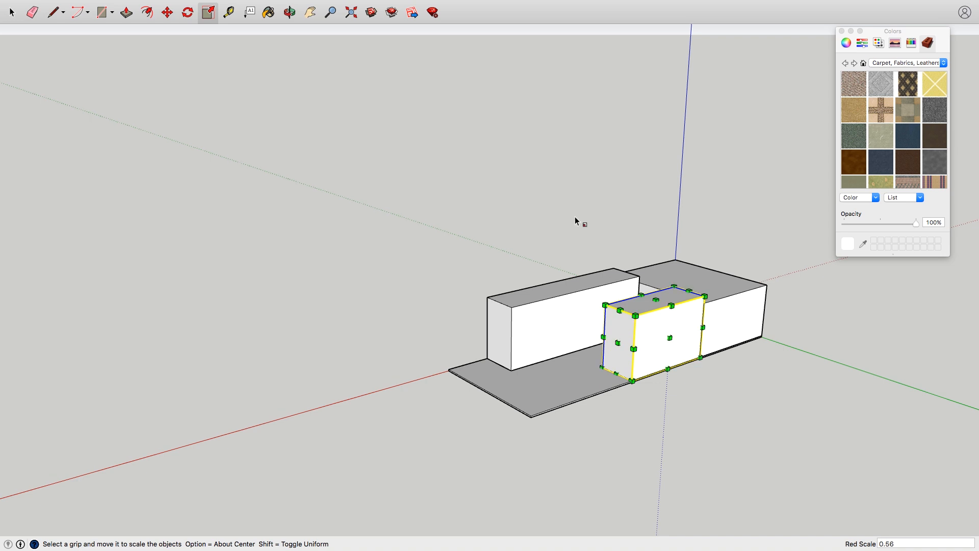
Step: Look over the blocked-out van, switch to the existing layouts model and examine its row of variants from the end with the desk and table
click(290, 12)
drag(638, 387, 727, 272)
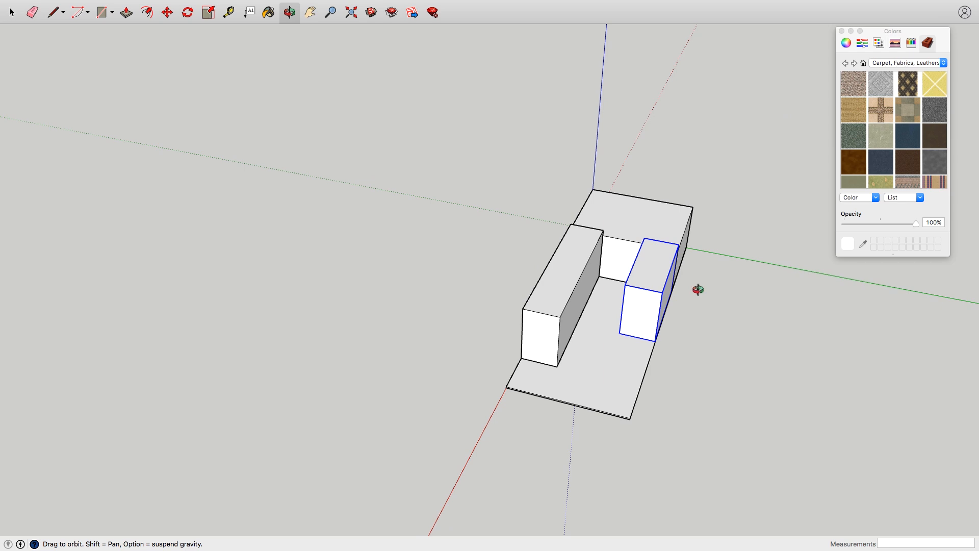
drag(733, 350, 627, 330)
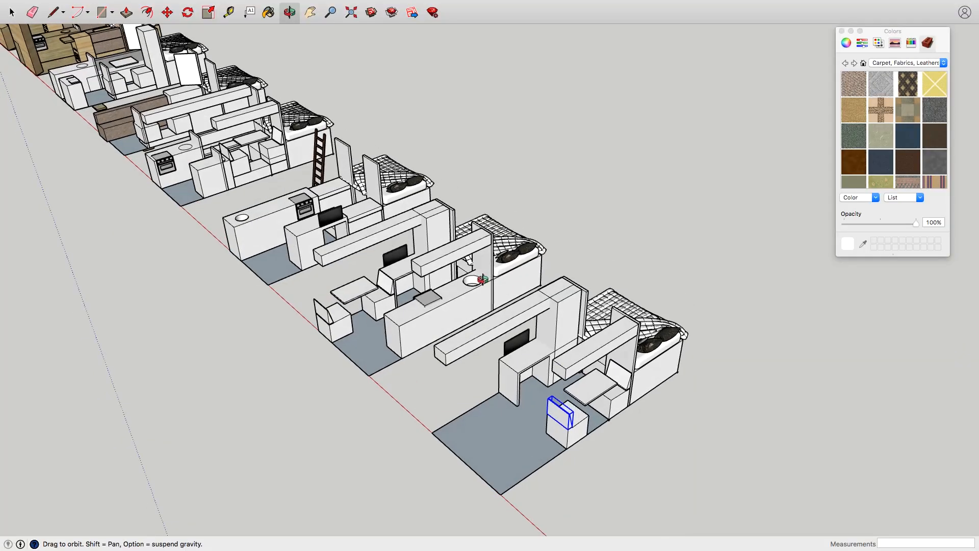
mouse_move(479, 278)
mouse_down()
mouse_move(589, 266)
mouse_move(562, 216)
mouse_up()
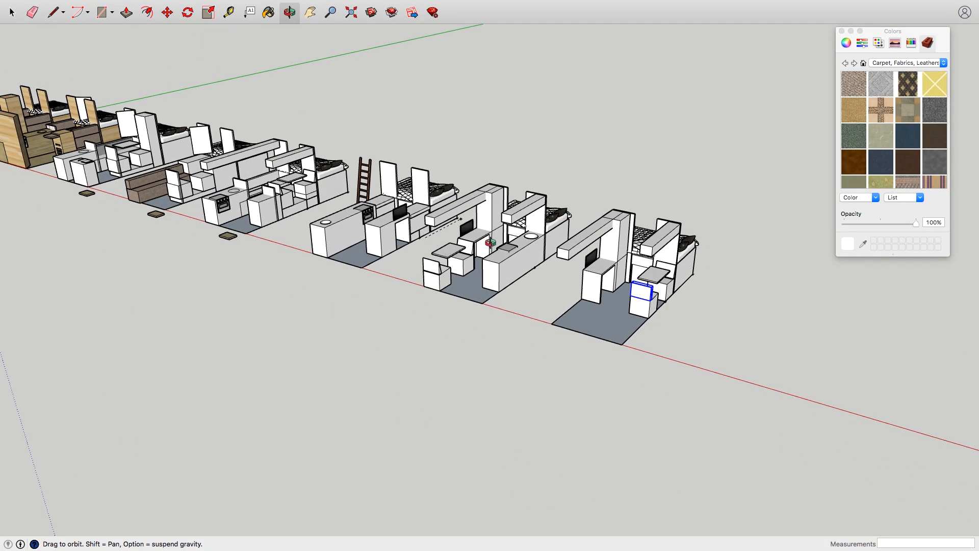
drag(647, 288, 530, 300)
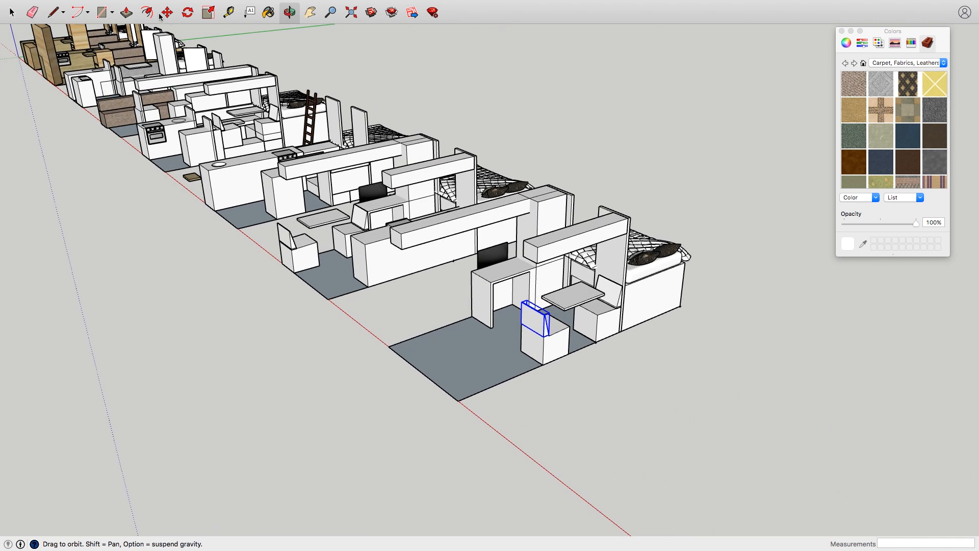
click(20, 11)
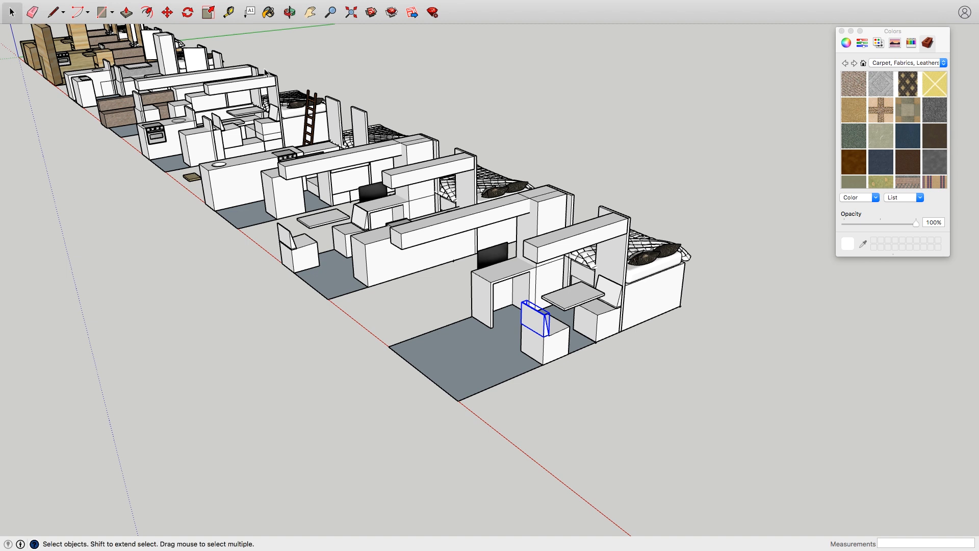